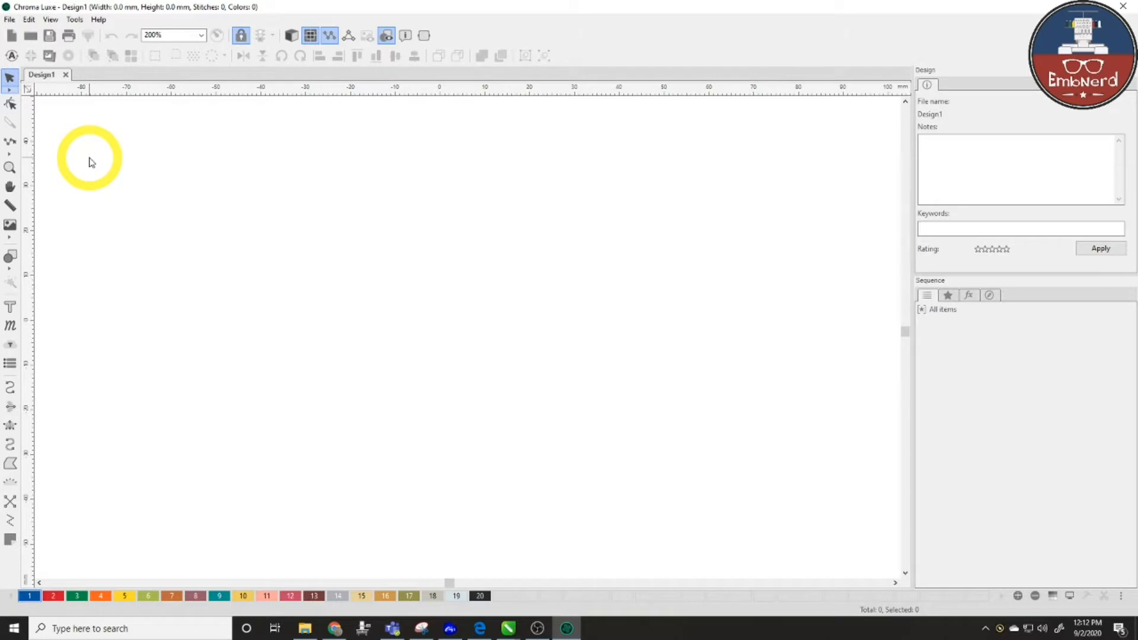
# - Open the Towel.stl style file from the Styles folder through Special Files > Open Style
pyautogui.click(11, 20)
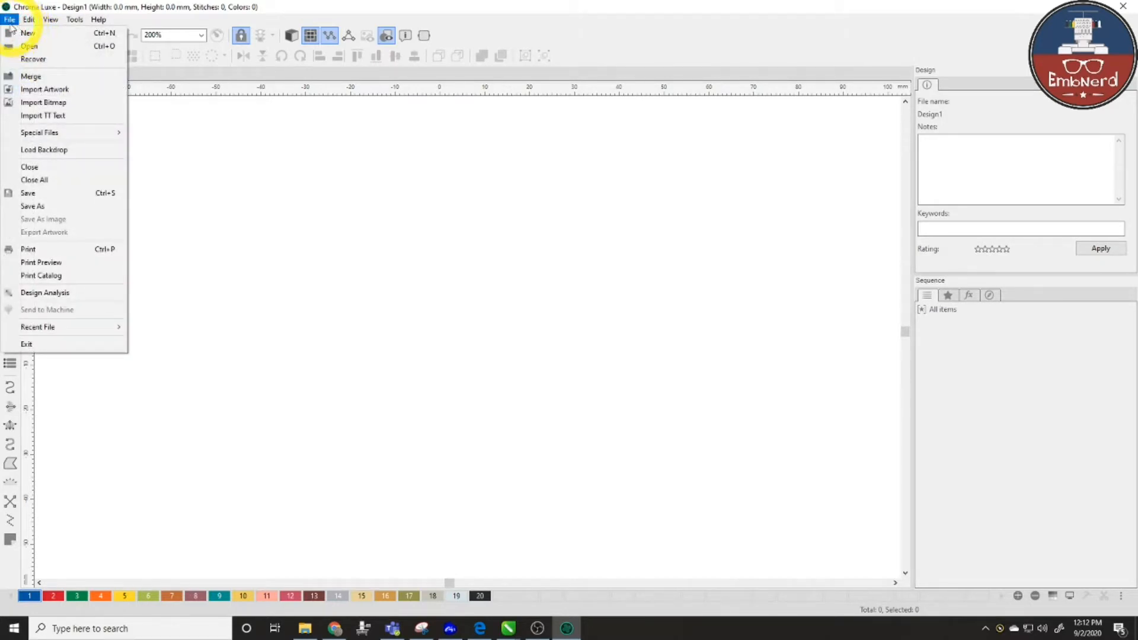
pyautogui.moveTo(56, 132)
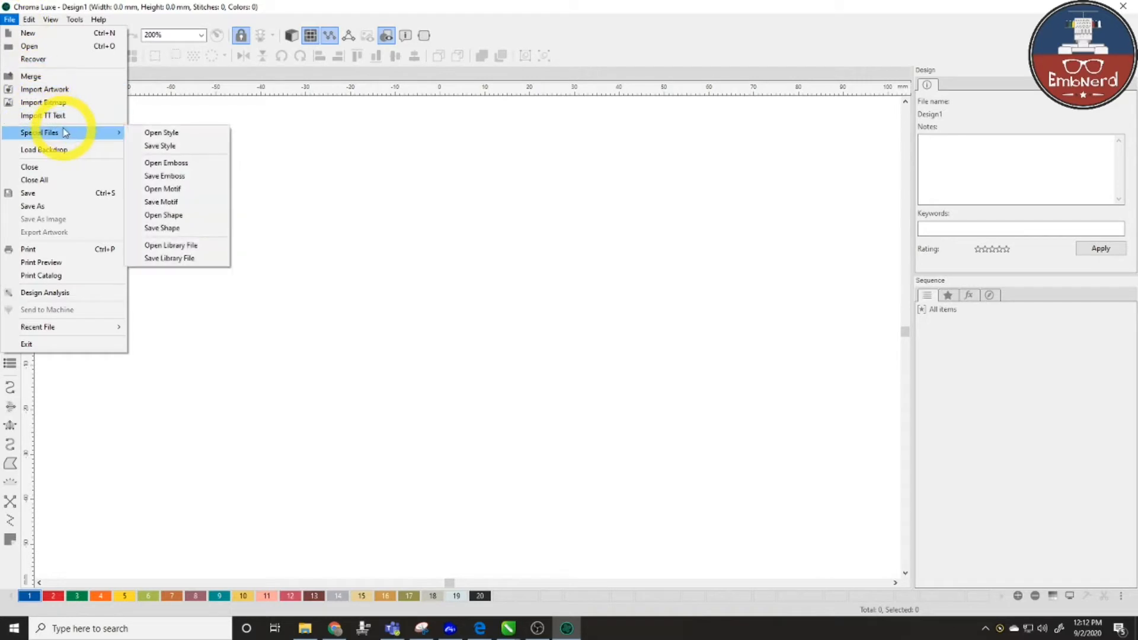
pyautogui.click(184, 134)
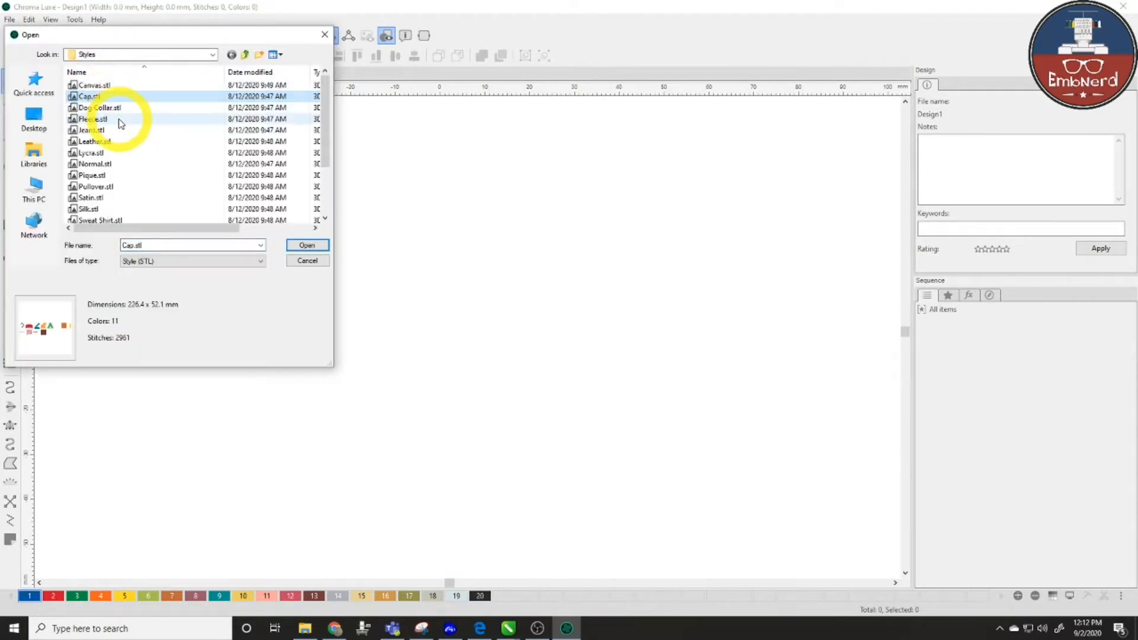
pyautogui.click(120, 121)
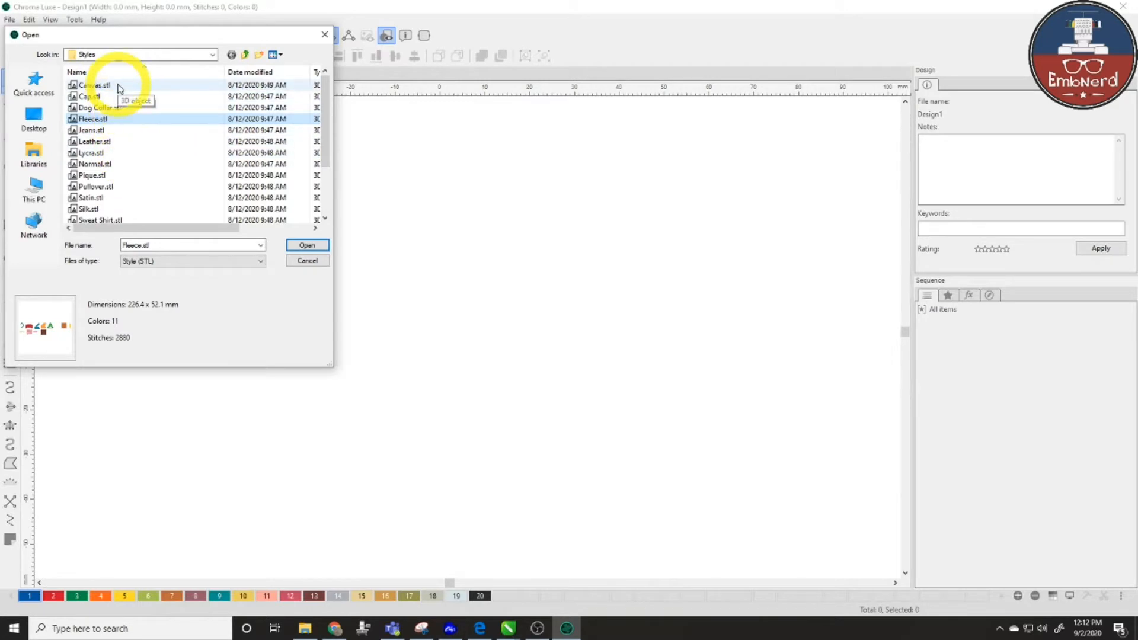
pyautogui.scroll(-2, 119, 113)
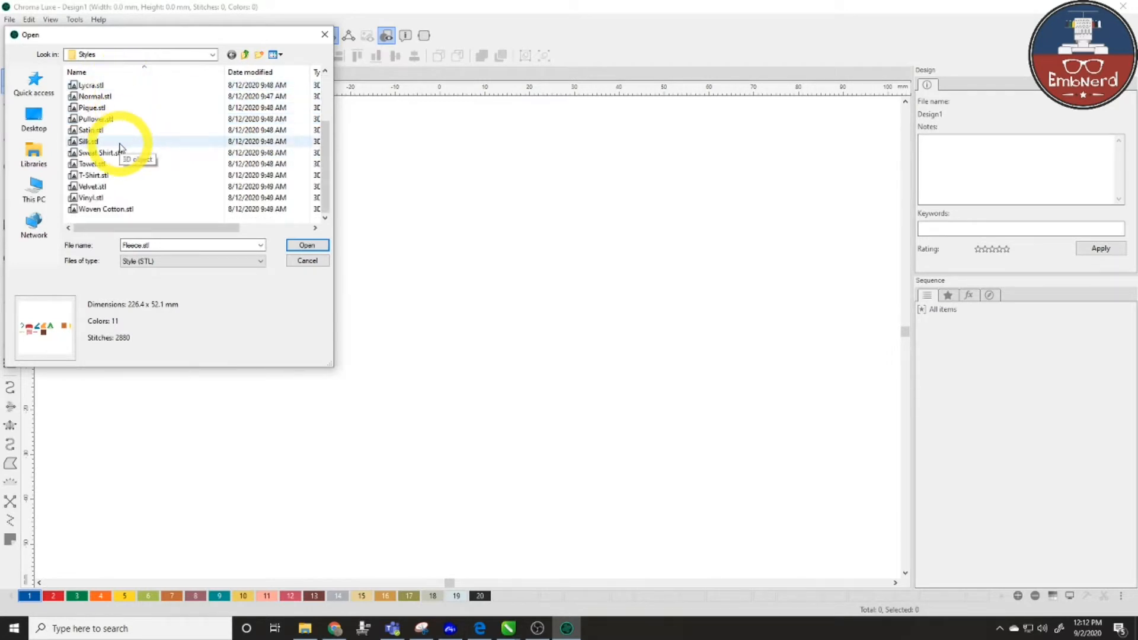
pyautogui.scroll(2, 119, 145)
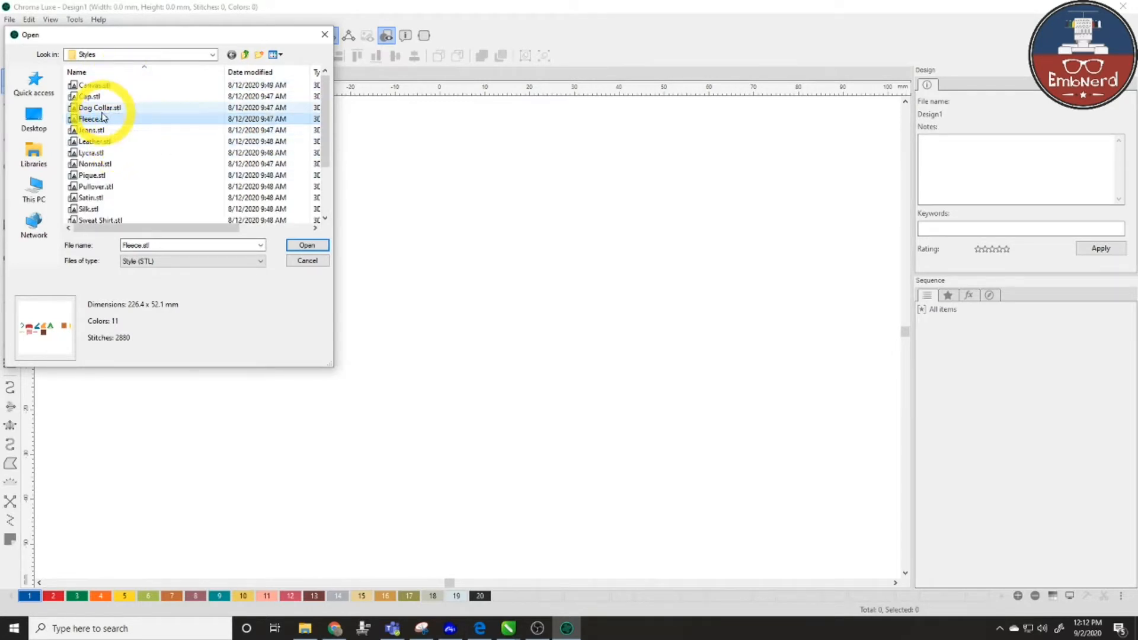
pyautogui.scroll(-2, 107, 166)
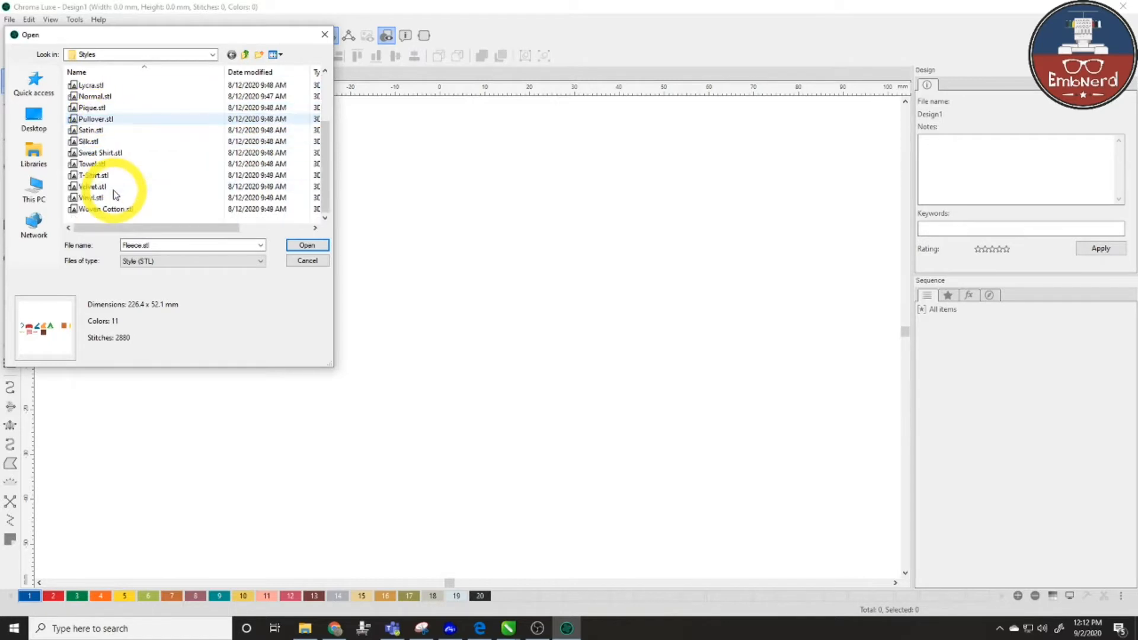
pyautogui.click(95, 164)
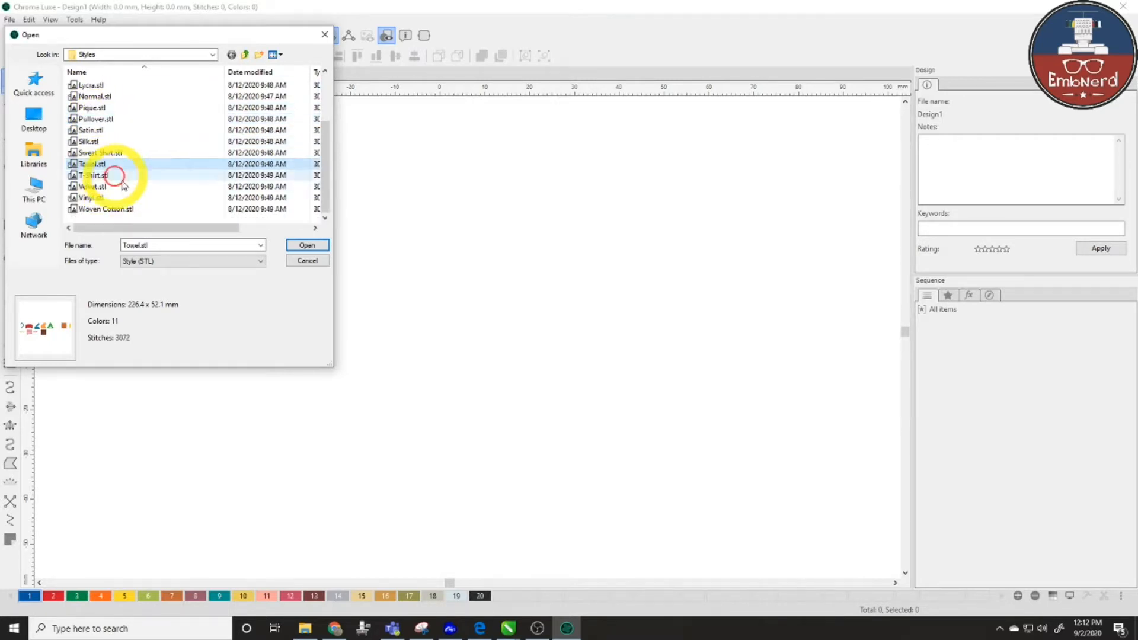
pyautogui.click(312, 245)
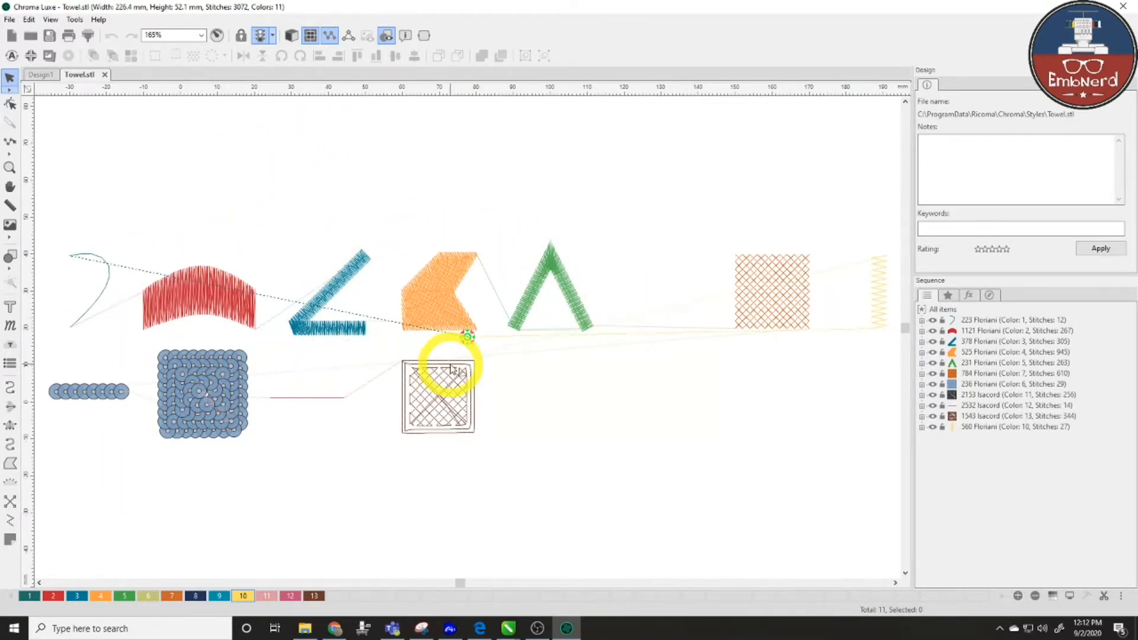
# - Inspect a few samples, marquee-select all eleven Towel objects, then return to Design1
pyautogui.click(233, 402)
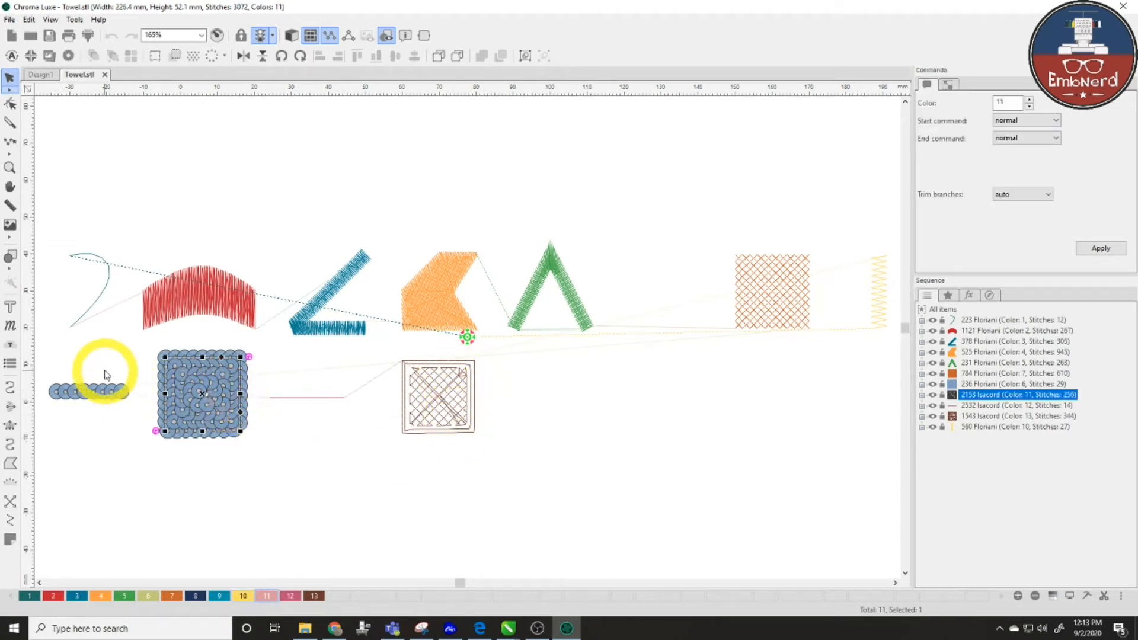
pyautogui.click(104, 396)
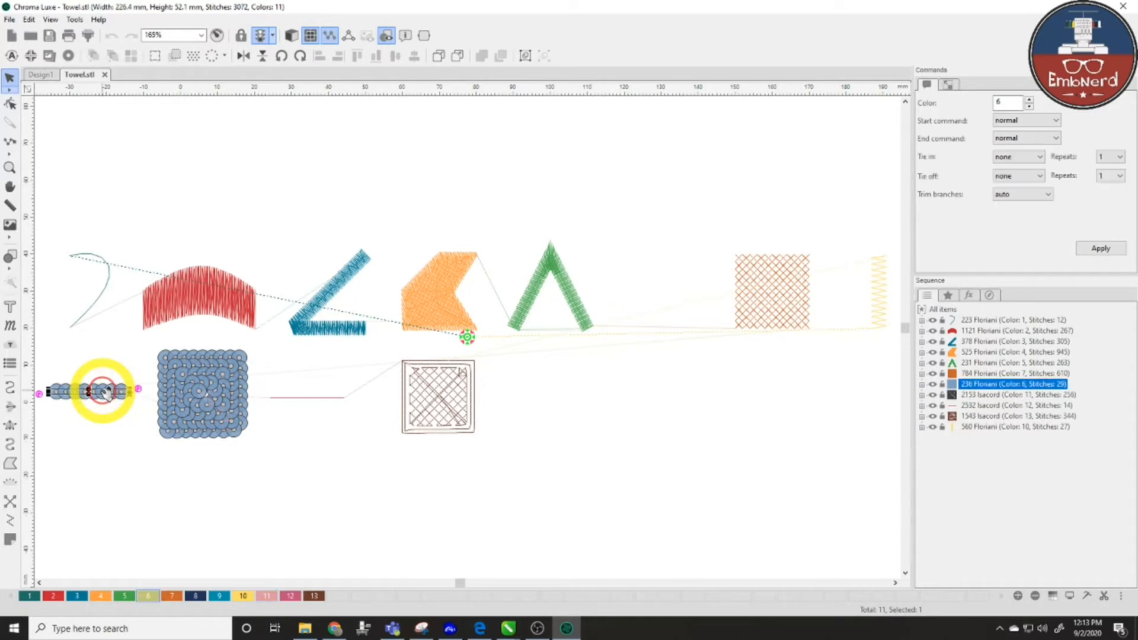
pyautogui.click(473, 400)
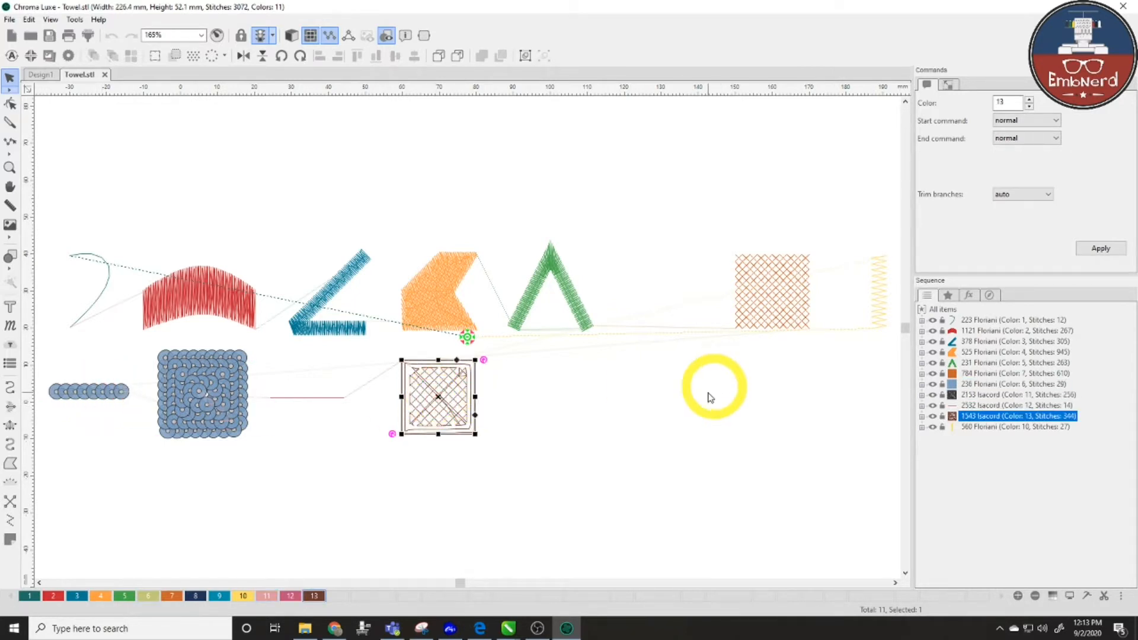
pyautogui.click(647, 431)
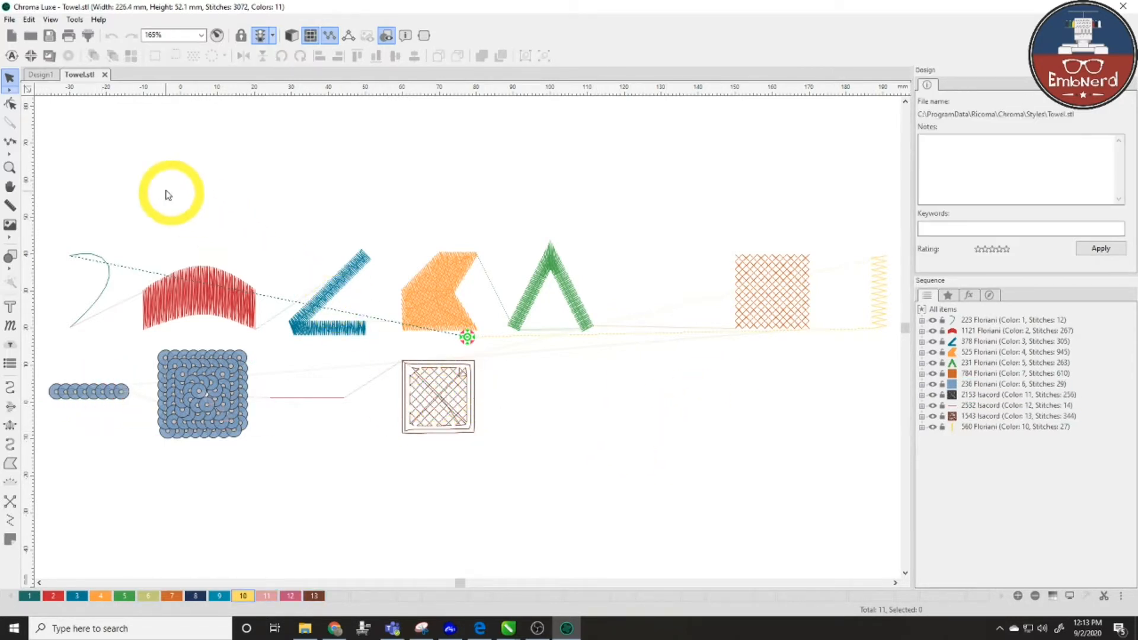
pyautogui.moveTo(39, 159); pyautogui.dragTo(898, 475)
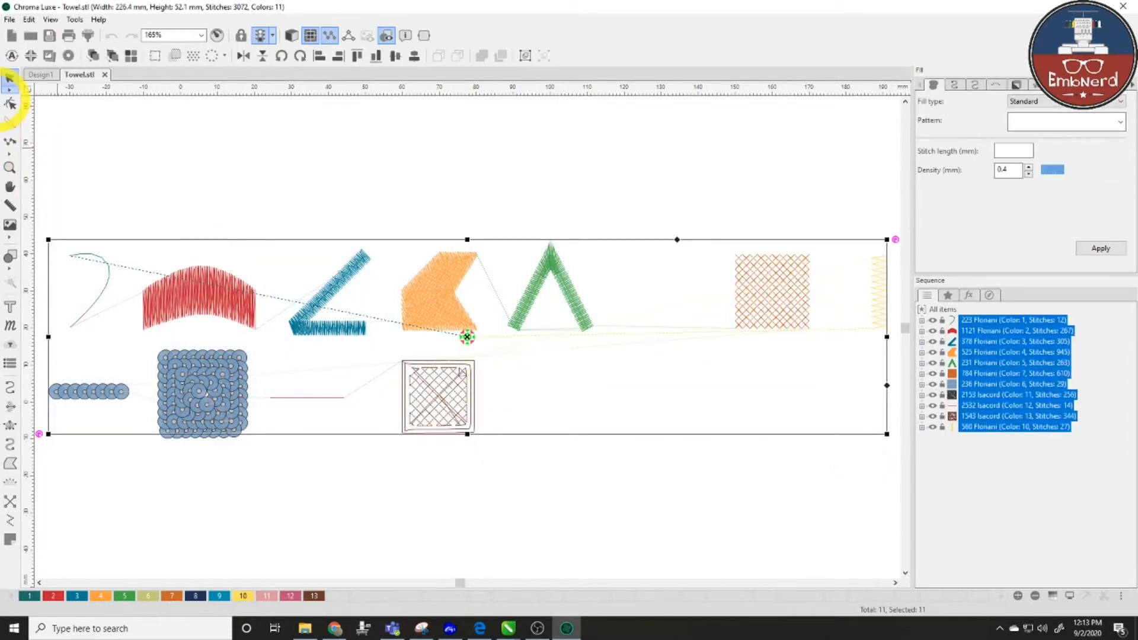
pyautogui.click(44, 74)
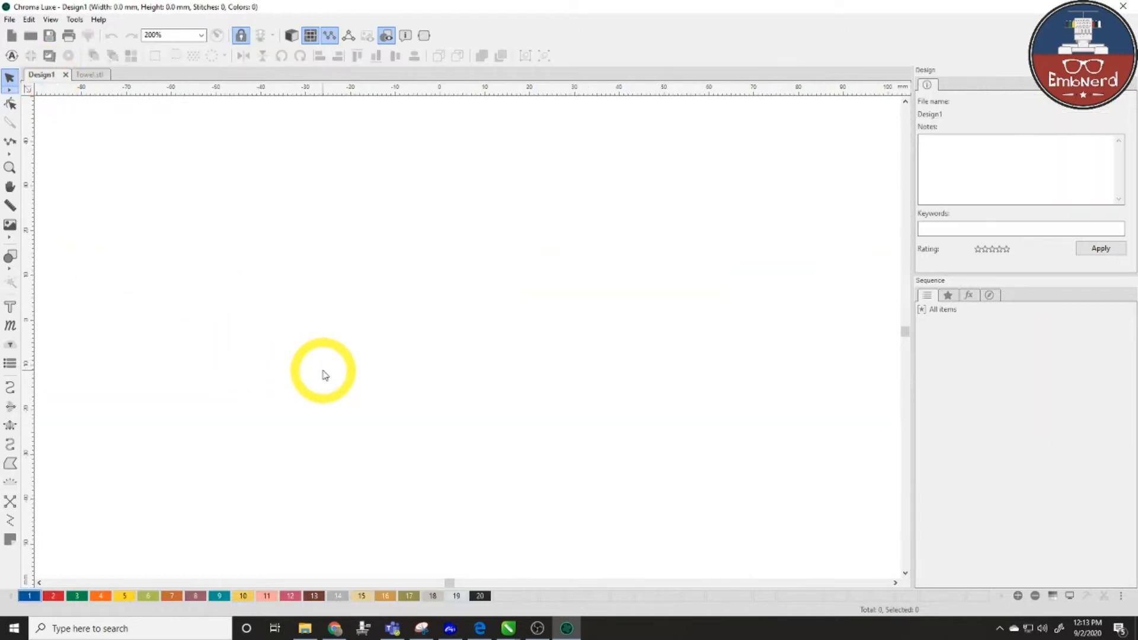
# - Paste the Towel samples into Design1 and set the teal run's stitch length to 1.5 mm
pyautogui.hotkey('ctrl', 'v')
pyautogui.click(359, 522)
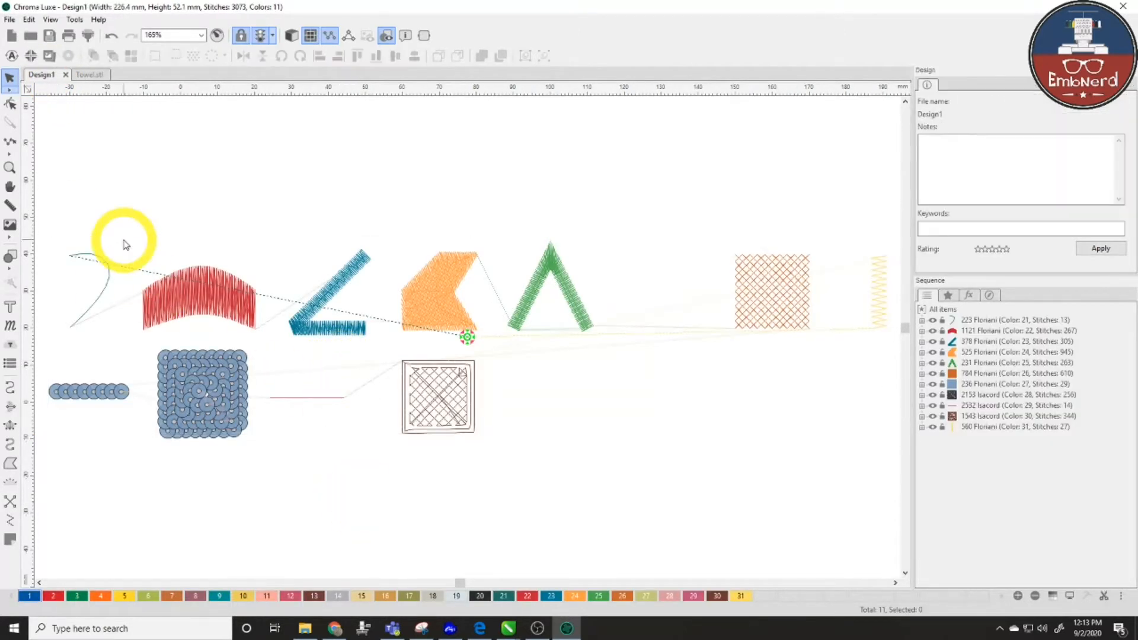
pyautogui.click(110, 273)
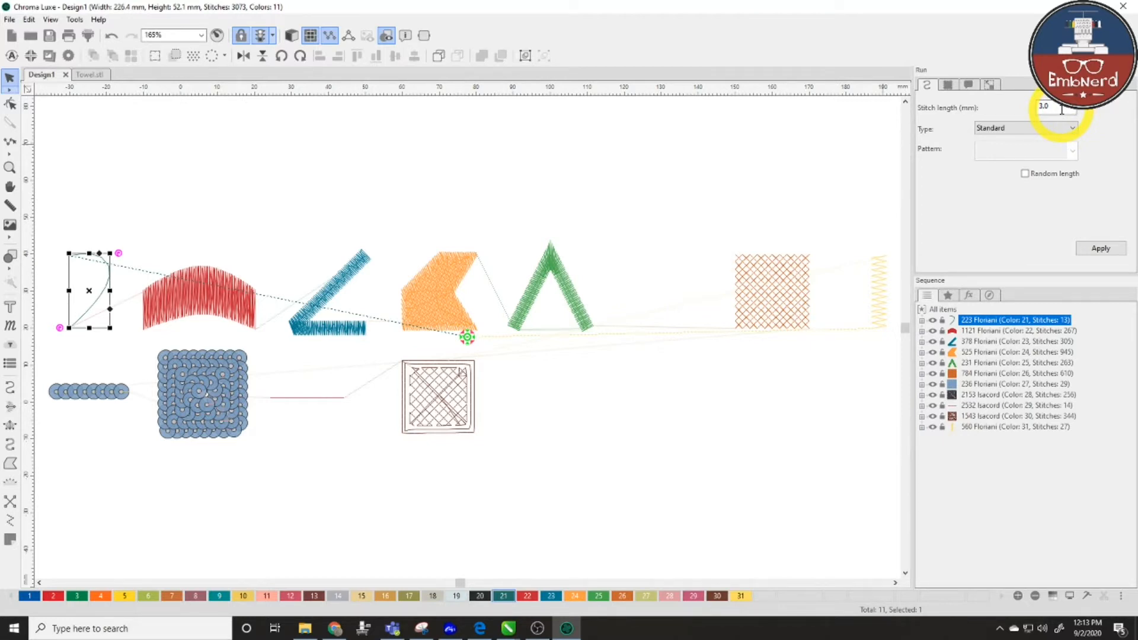
pyautogui.hotkey('shift', 'F2')
pyautogui.scroll(-3, 771, 315)
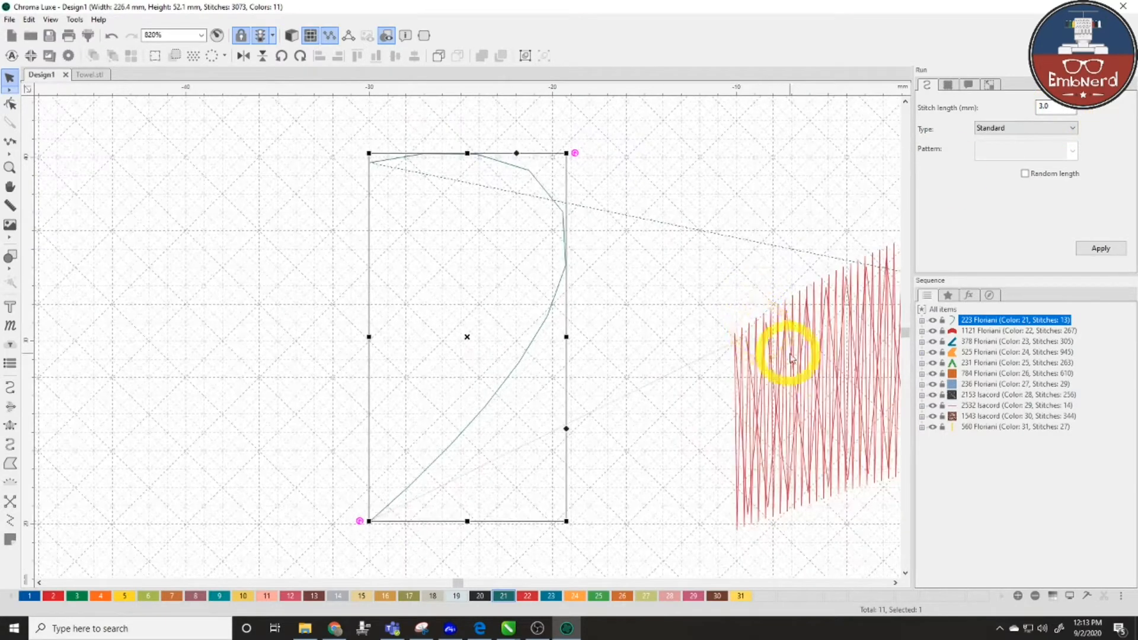
pyautogui.doubleClick(1060, 109)
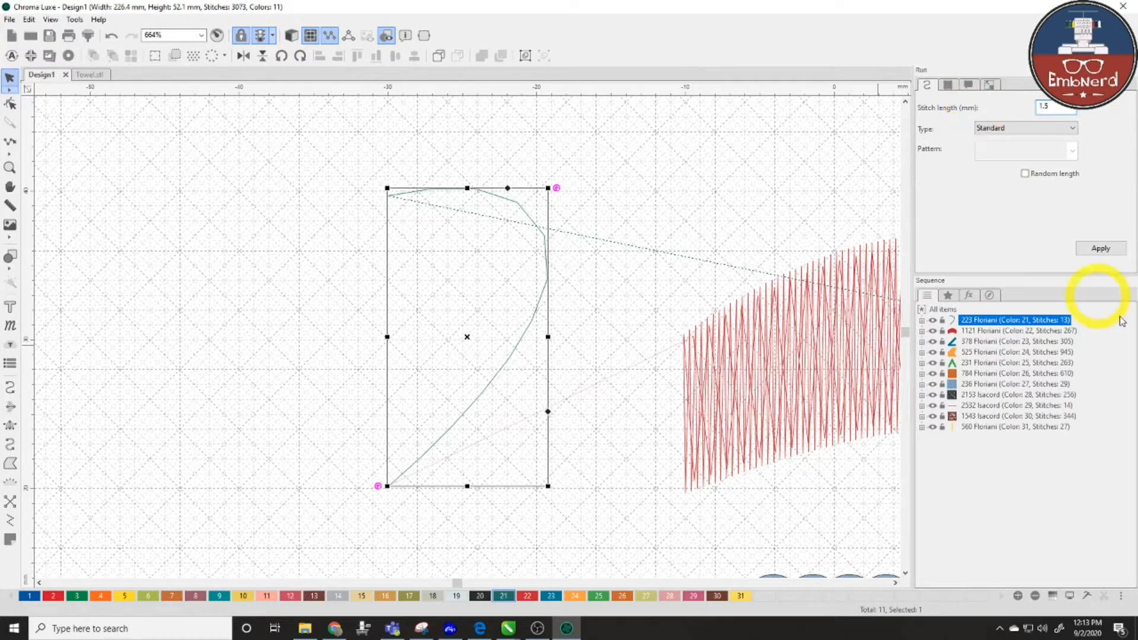
pyautogui.click(1111, 252)
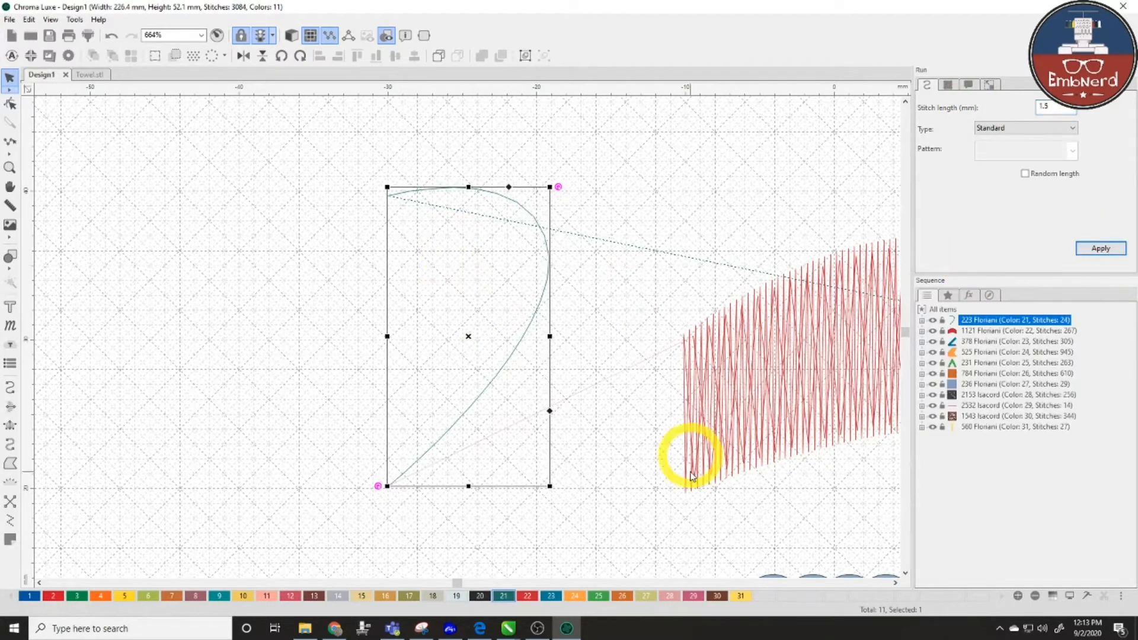
pyautogui.click(894, 583)
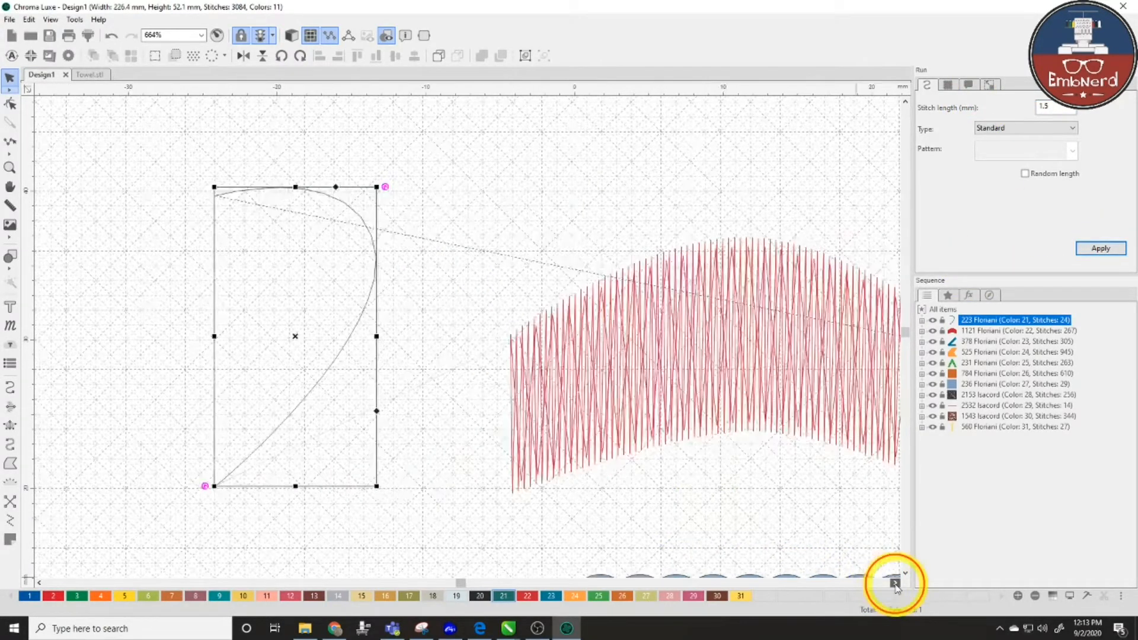
pyautogui.click(411, 328)
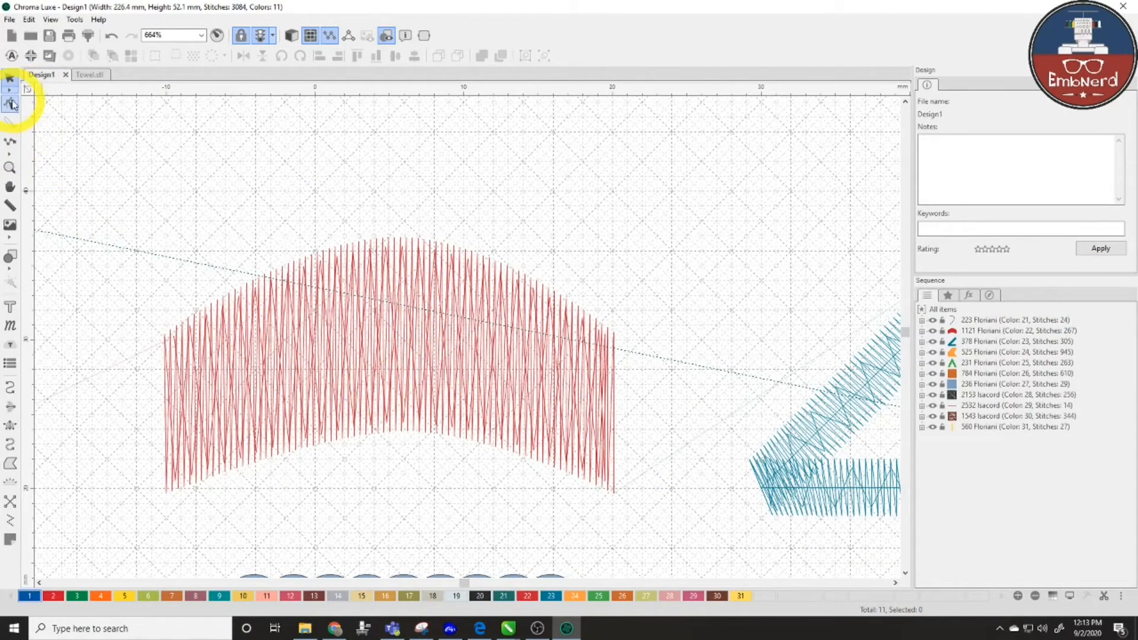
# - Select the red satin arch and turn on its contour underlay
pyautogui.scroll(-2, 319, 331)
pyautogui.scroll(-1, 320, 335)
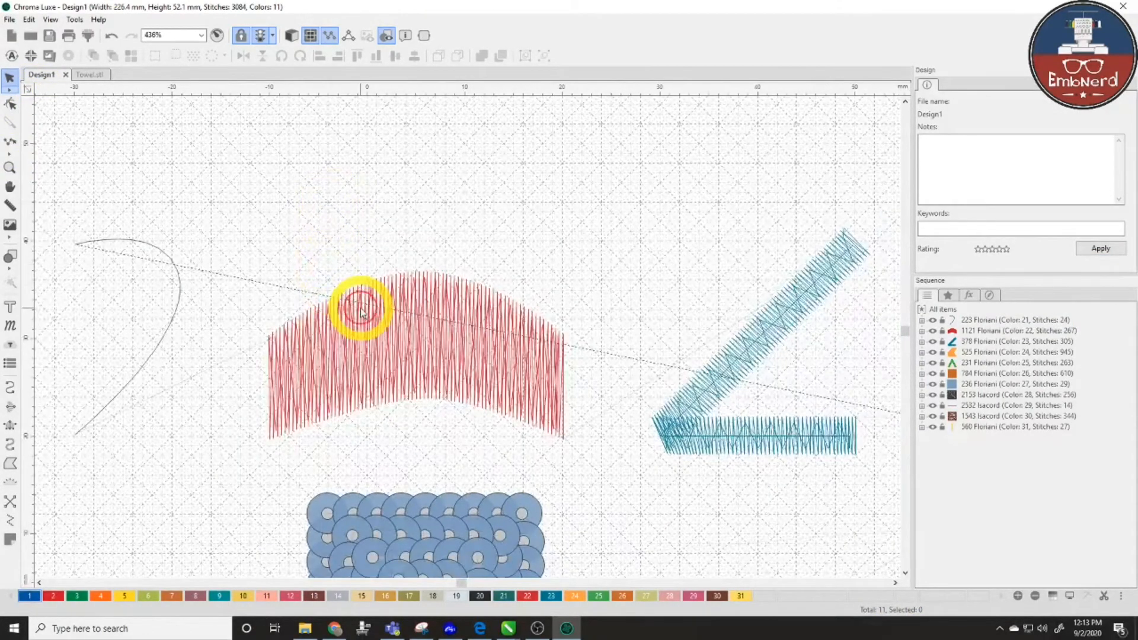
pyautogui.moveTo(262, 254); pyautogui.dragTo(562, 487)
pyautogui.moveTo(243, 221); pyautogui.dragTo(616, 467)
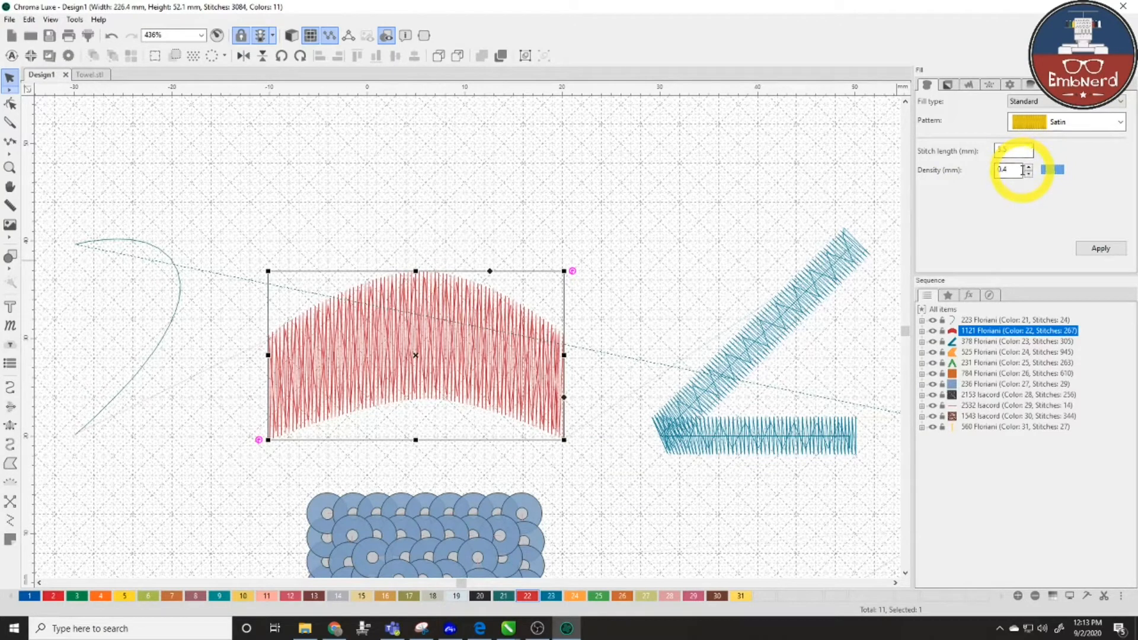
pyautogui.click(948, 86)
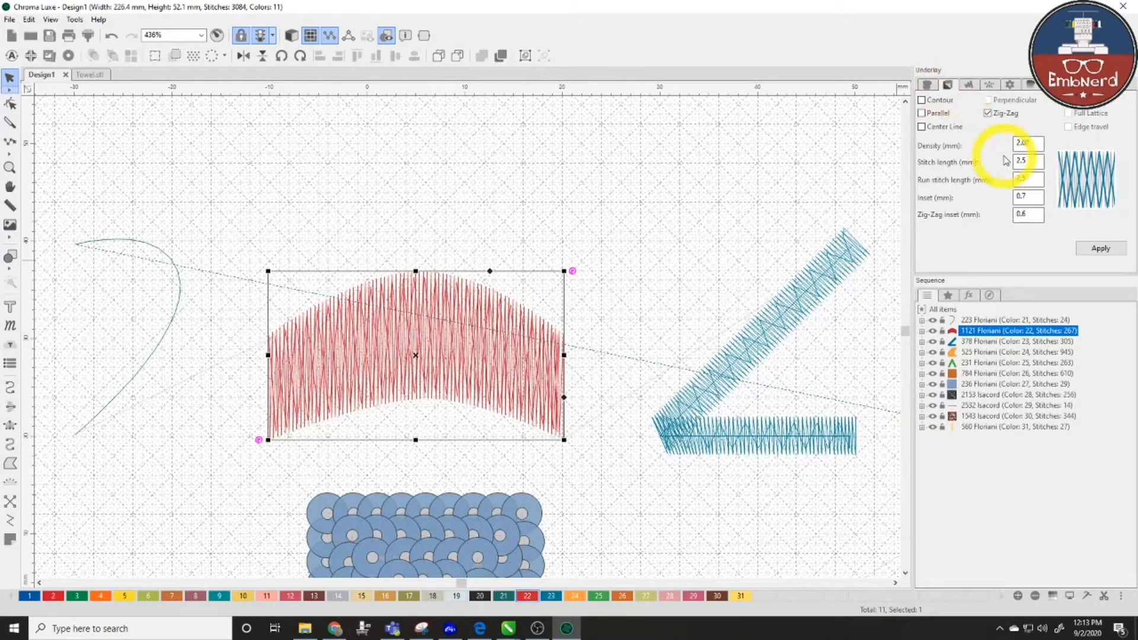
pyautogui.click(922, 101)
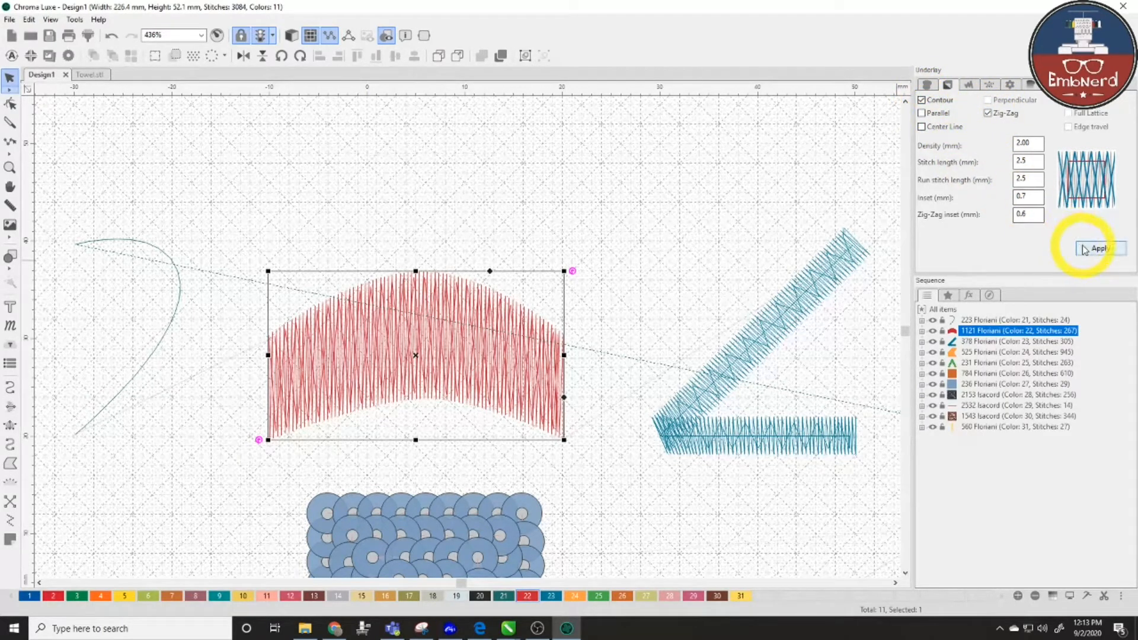
pyautogui.click(1101, 251)
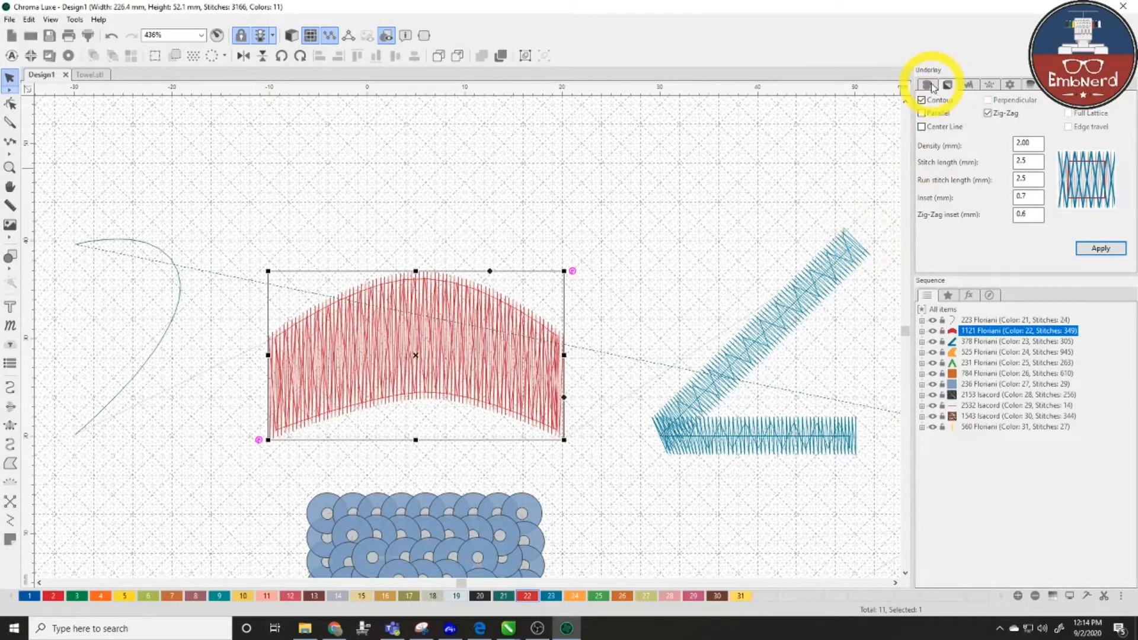
# - Lower the red satin's absolute pull compensation from 0.4 to 0.2 mm
pyautogui.click(969, 85)
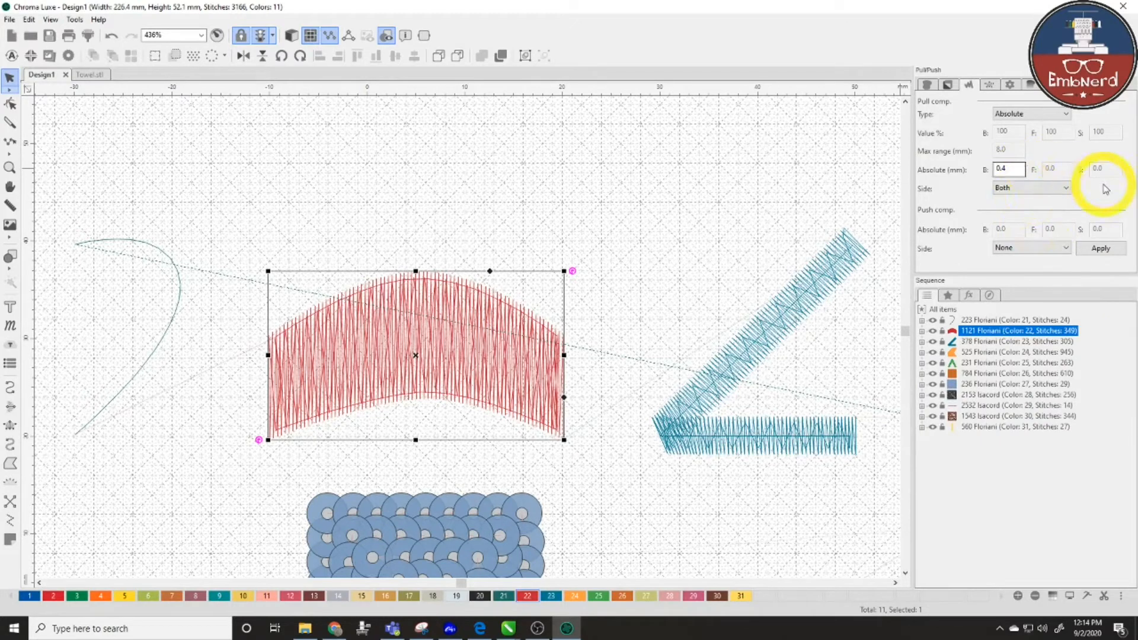
pyautogui.moveTo(1016, 168); pyautogui.dragTo(980, 172)
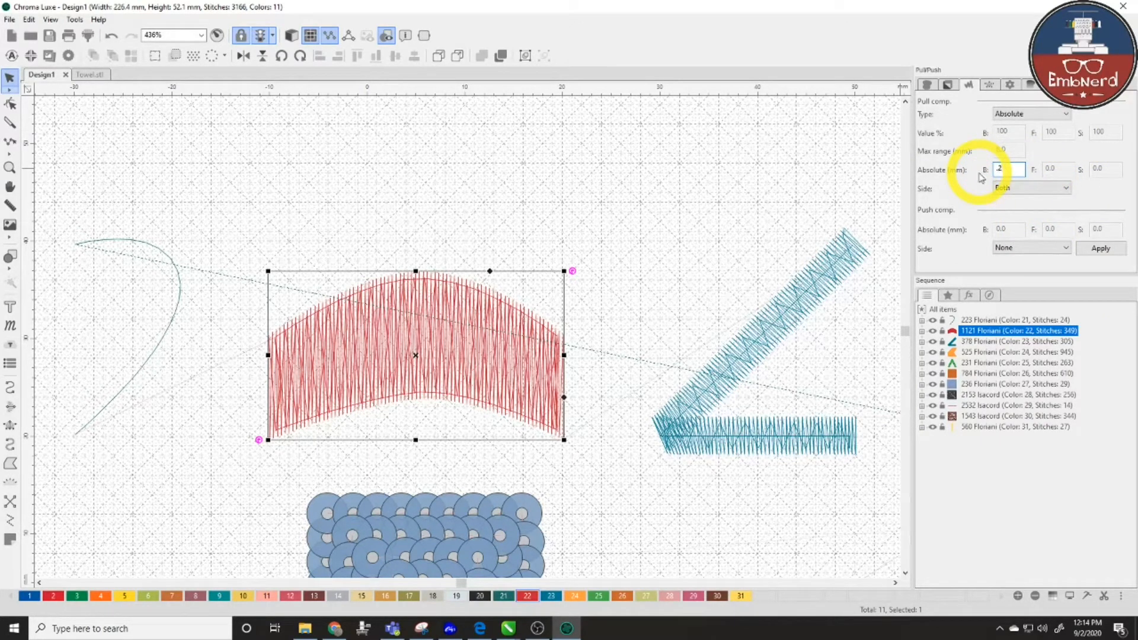
pyautogui.click(1101, 248)
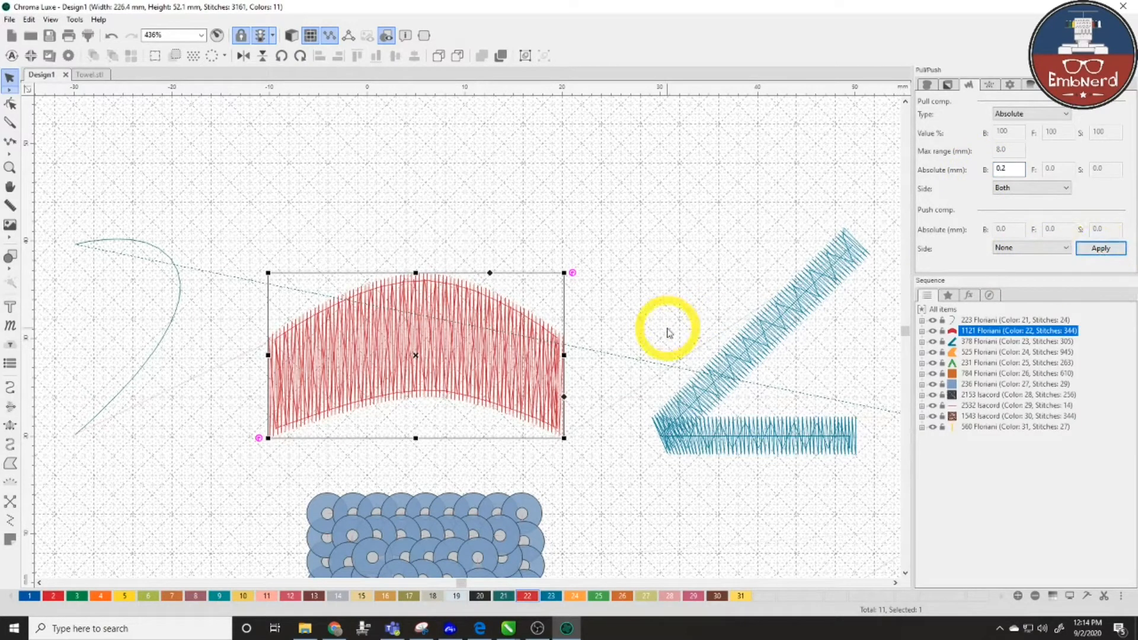
pyautogui.click(895, 583)
pyautogui.click(614, 319)
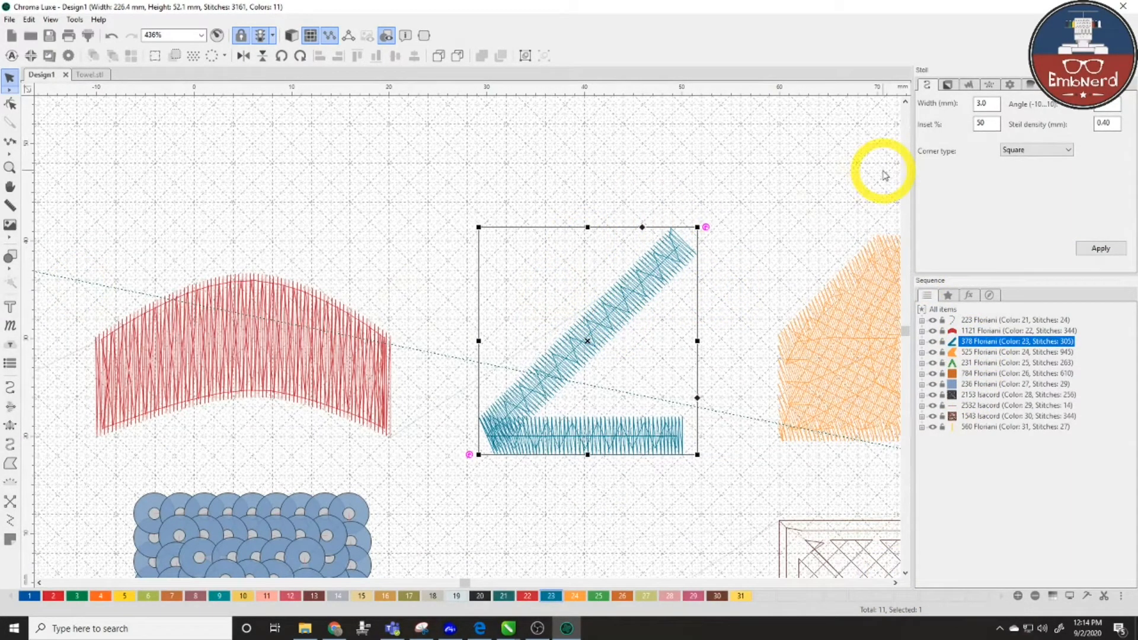
# - Turn on contour underlay for the blue angled satin column
pyautogui.click(948, 85)
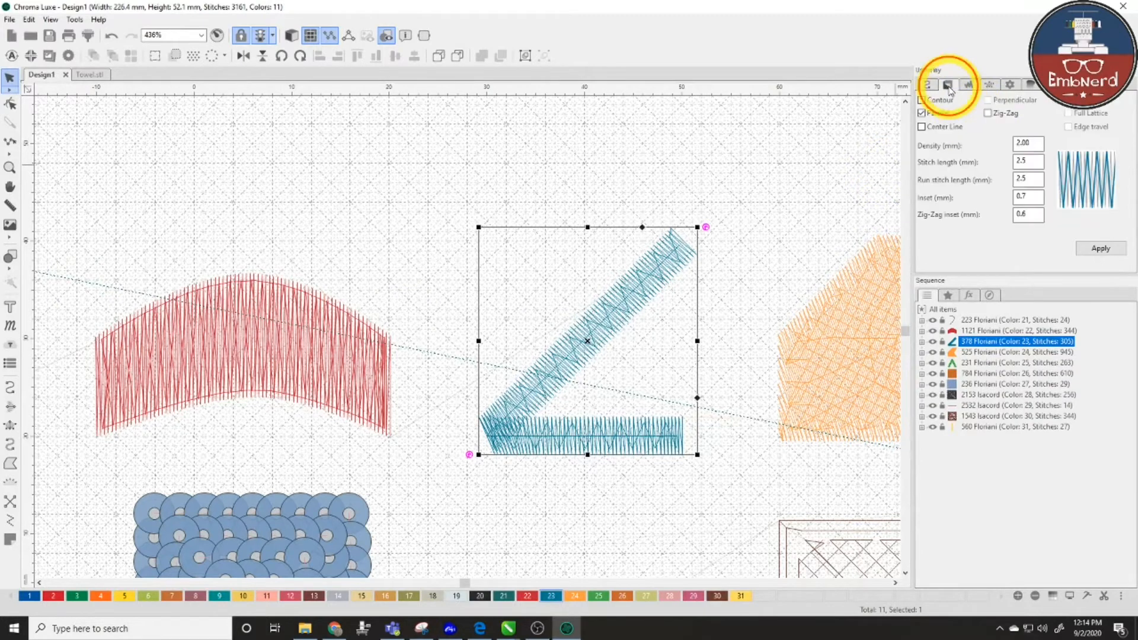
pyautogui.click(931, 101)
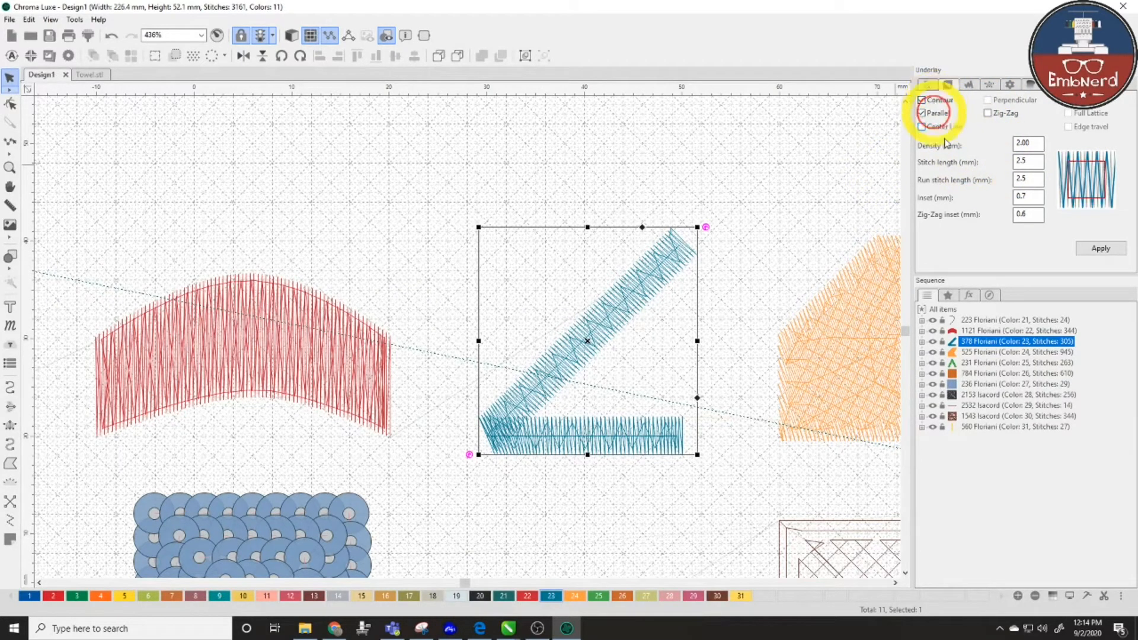
pyautogui.click(1101, 249)
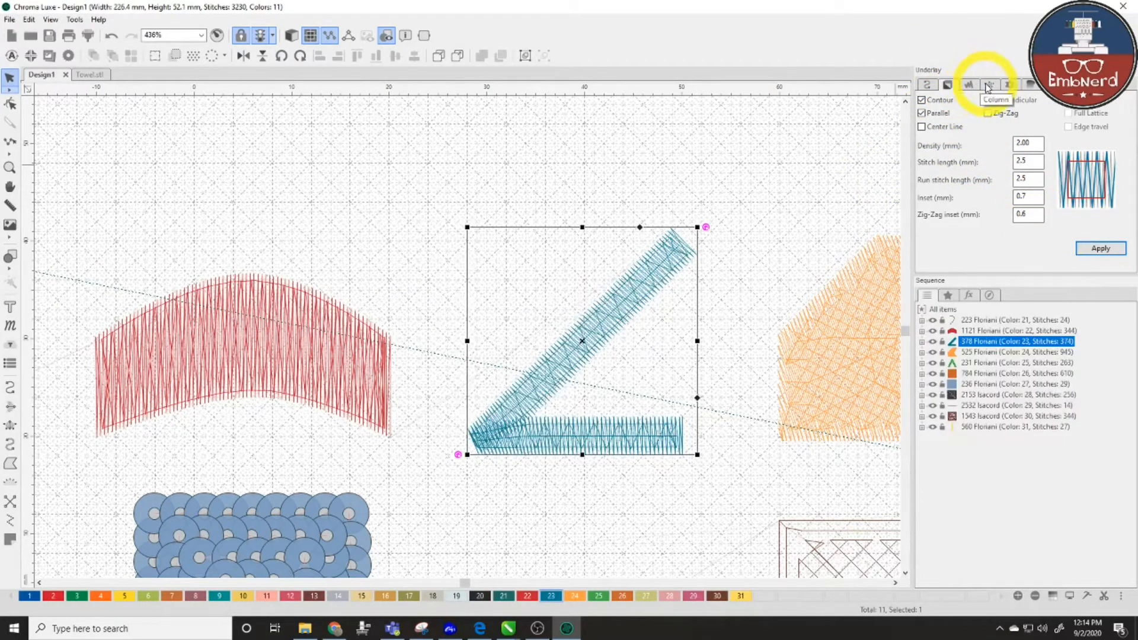
# - Cut the blue column's absolute pull compensation from 0.4 to 0.2 mm
pyautogui.click(988, 84)
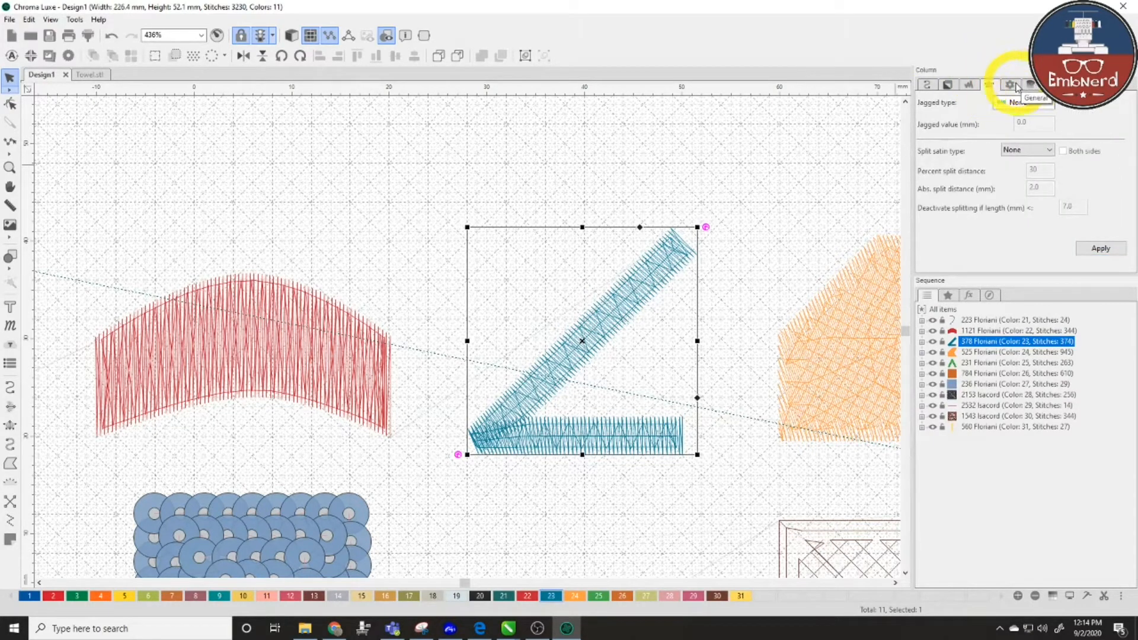
pyautogui.click(1012, 85)
pyautogui.click(989, 85)
pyautogui.click(970, 85)
pyautogui.moveTo(1015, 170); pyautogui.dragTo(965, 170)
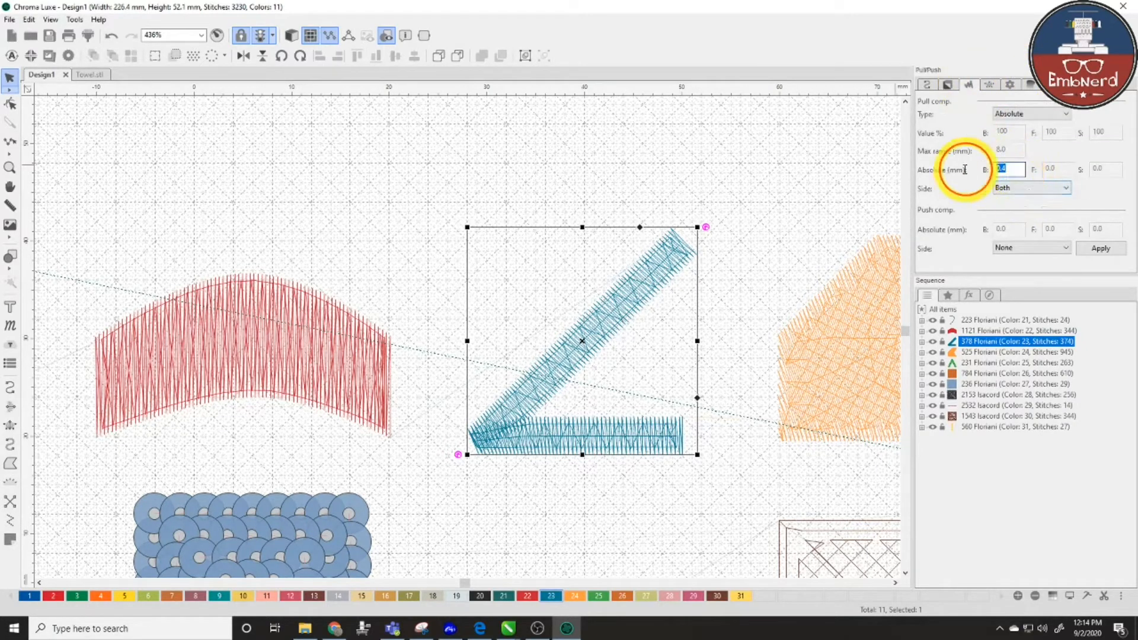
pyautogui.write('0.2')
pyautogui.press('Return')
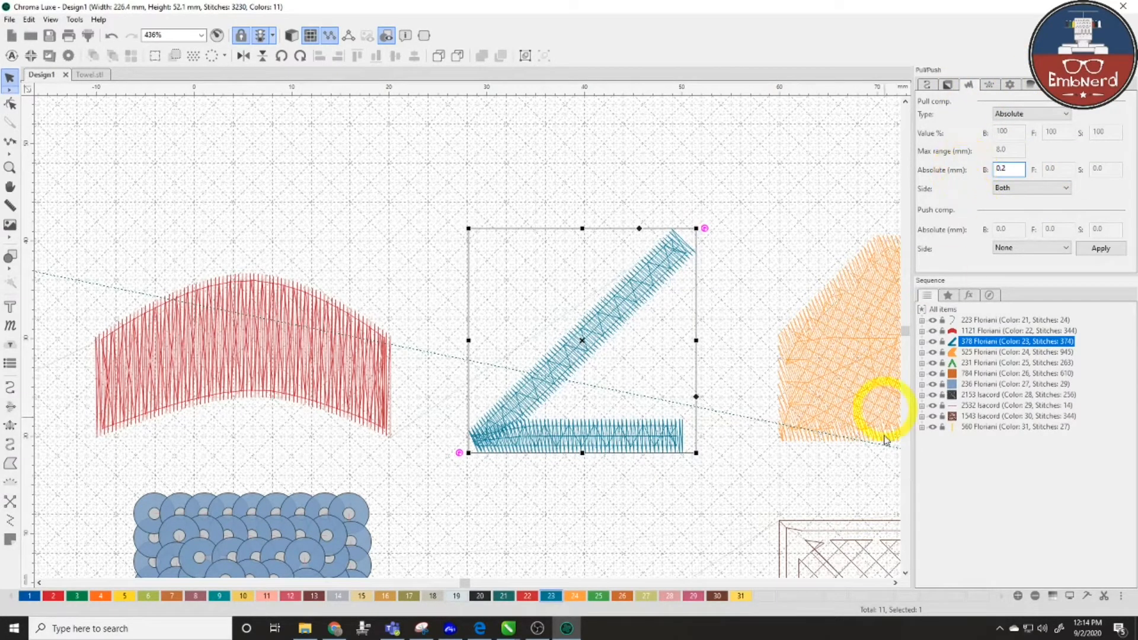
pyautogui.click(895, 584)
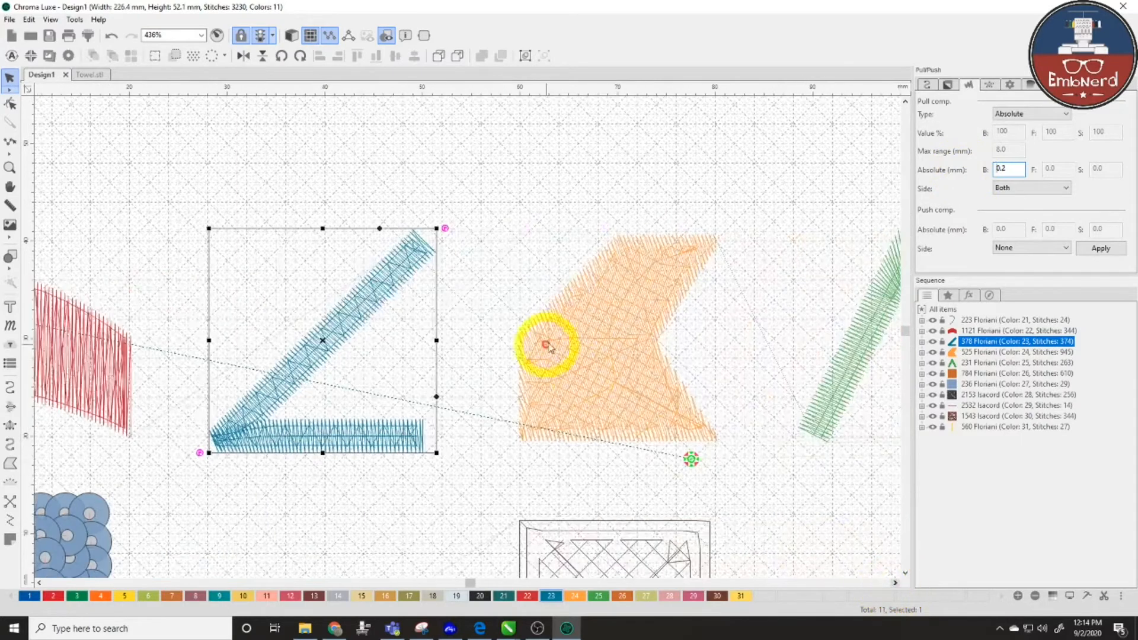
pyautogui.click(547, 338)
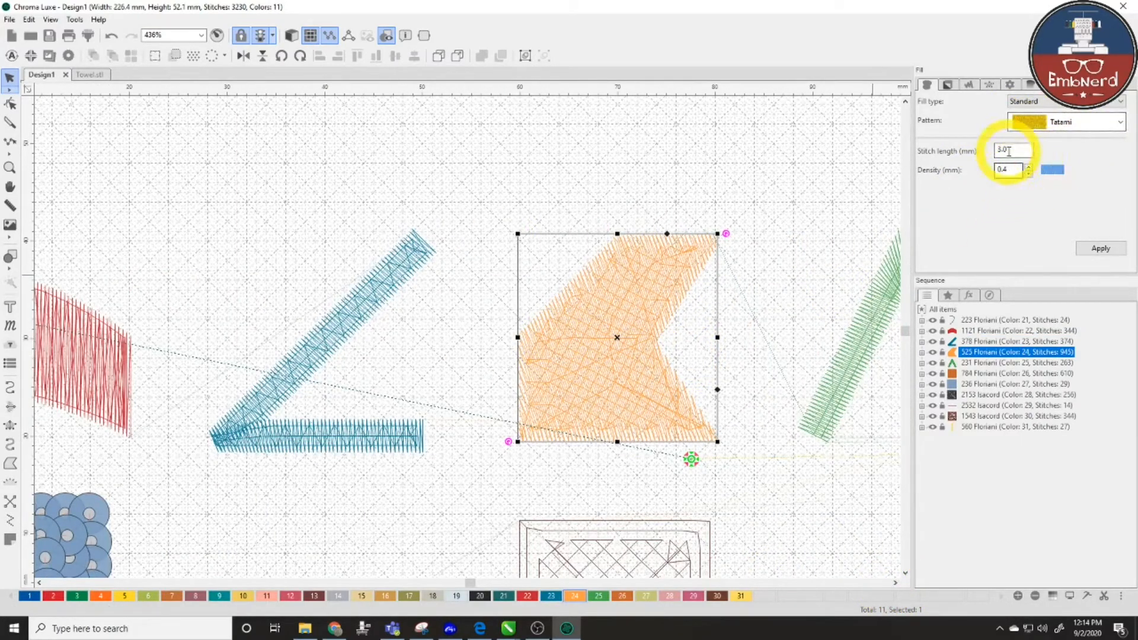
# - Switch the orange fill's underlay from full lattice to contour, dropping it to 852 stitches
pyautogui.click(947, 84)
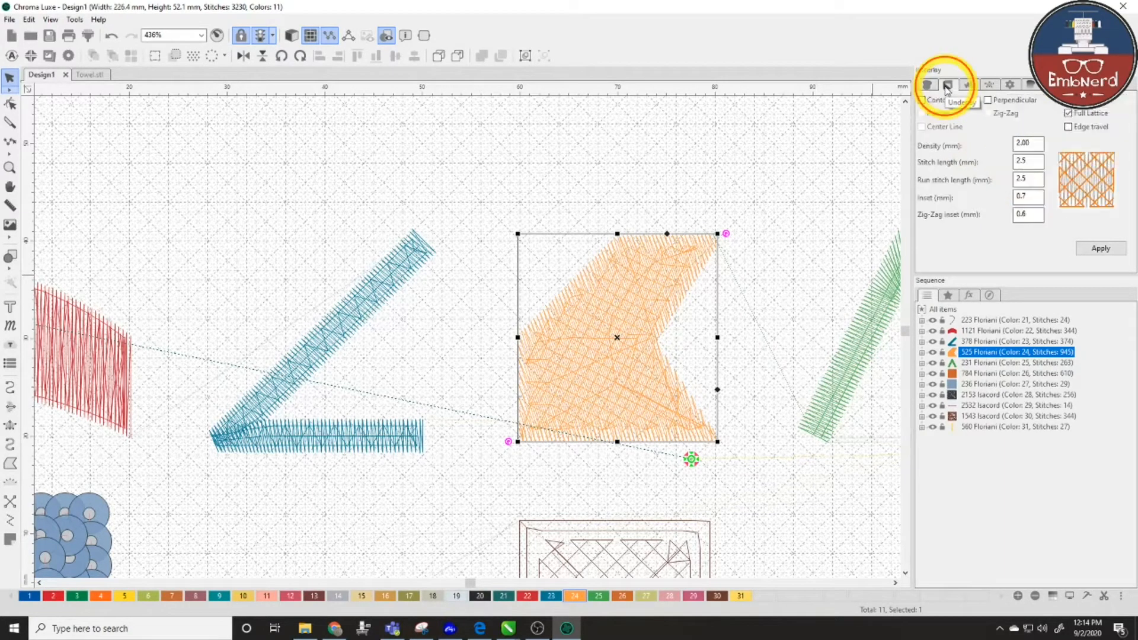
pyautogui.click(942, 100)
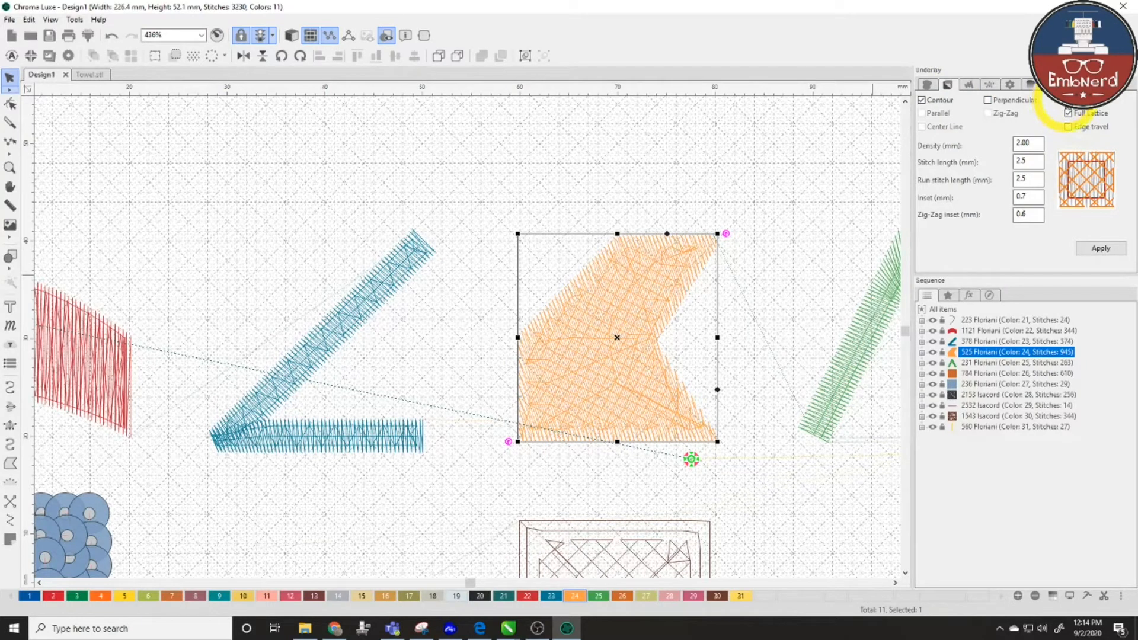
pyautogui.click(1106, 249)
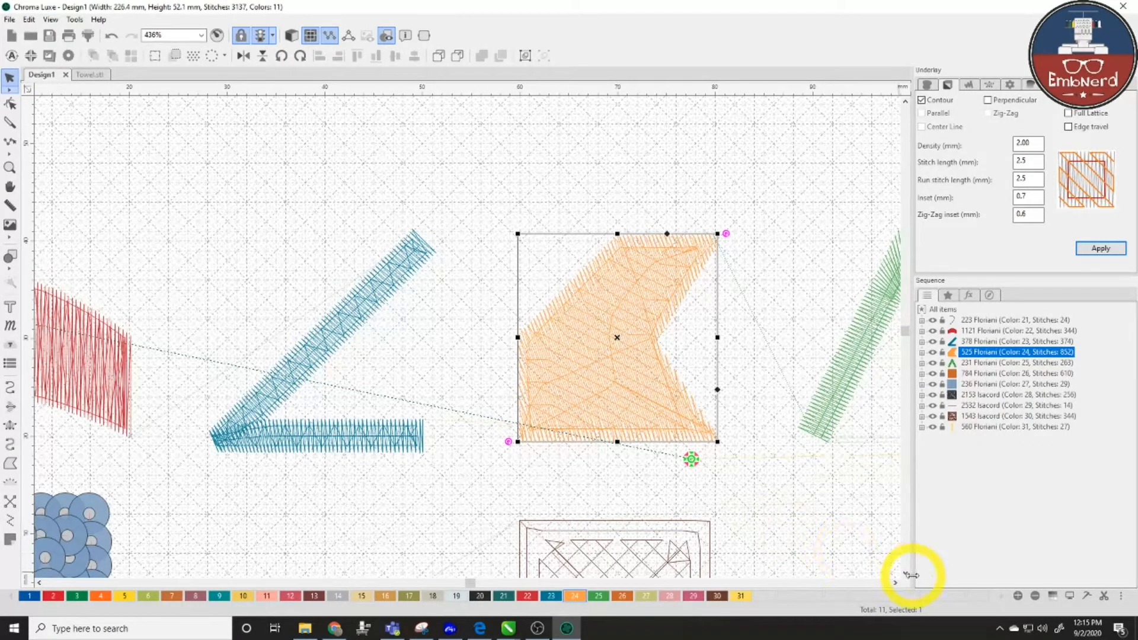
pyautogui.click(895, 583)
# - Enable Change color on the green chevron appliqué, giving placement and tack-down their own colours
pyautogui.click(896, 583)
pyautogui.click(896, 583)
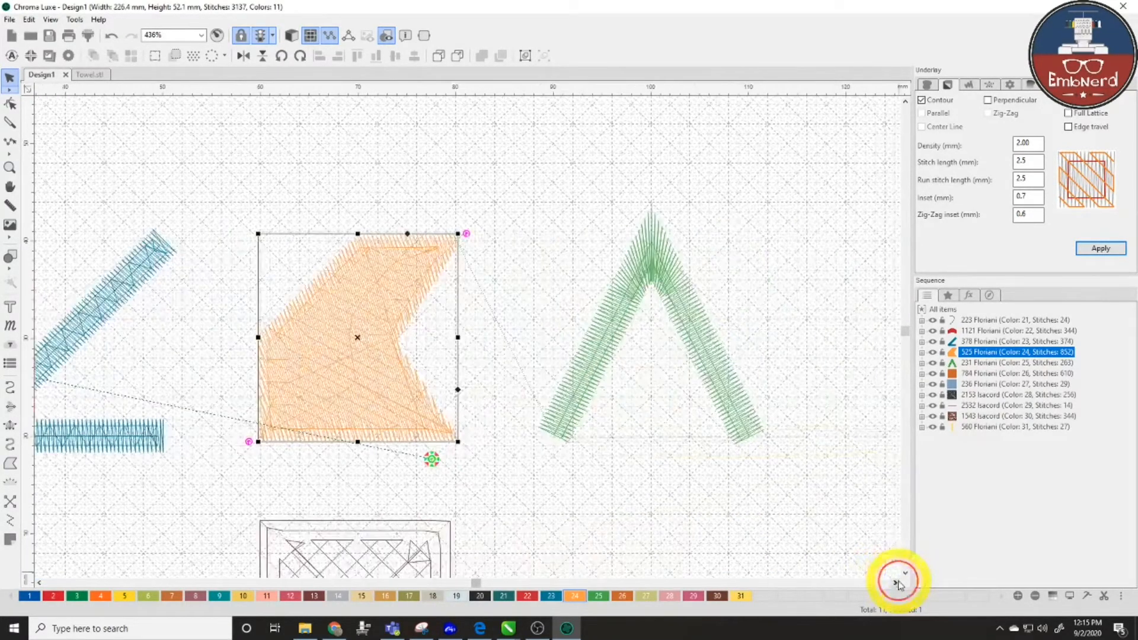
pyautogui.click(698, 306)
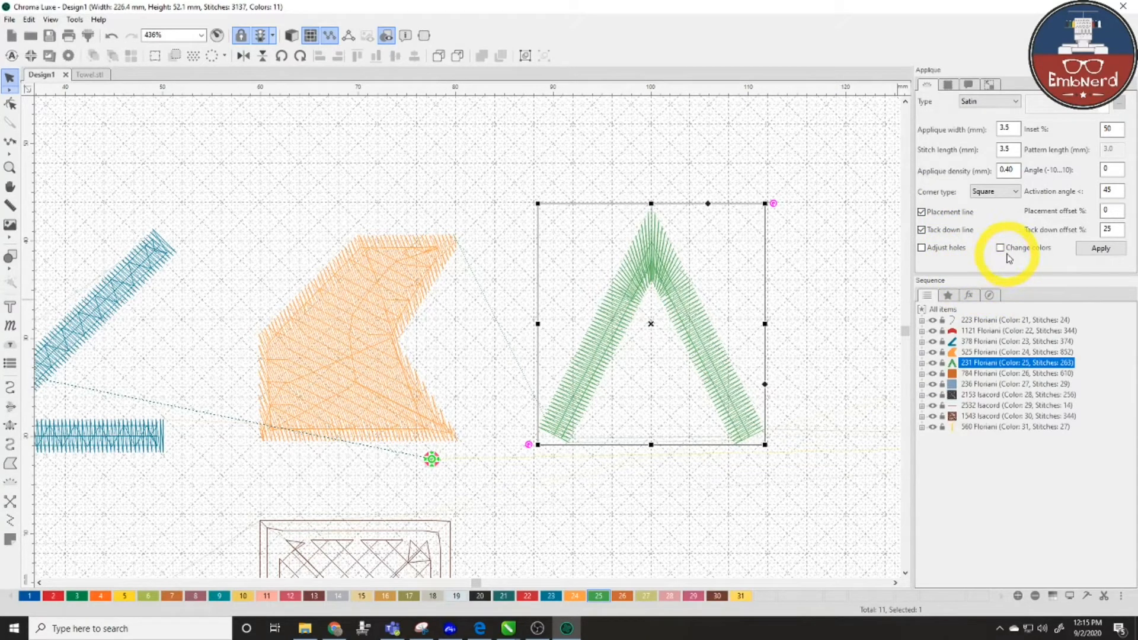
pyautogui.click(1102, 249)
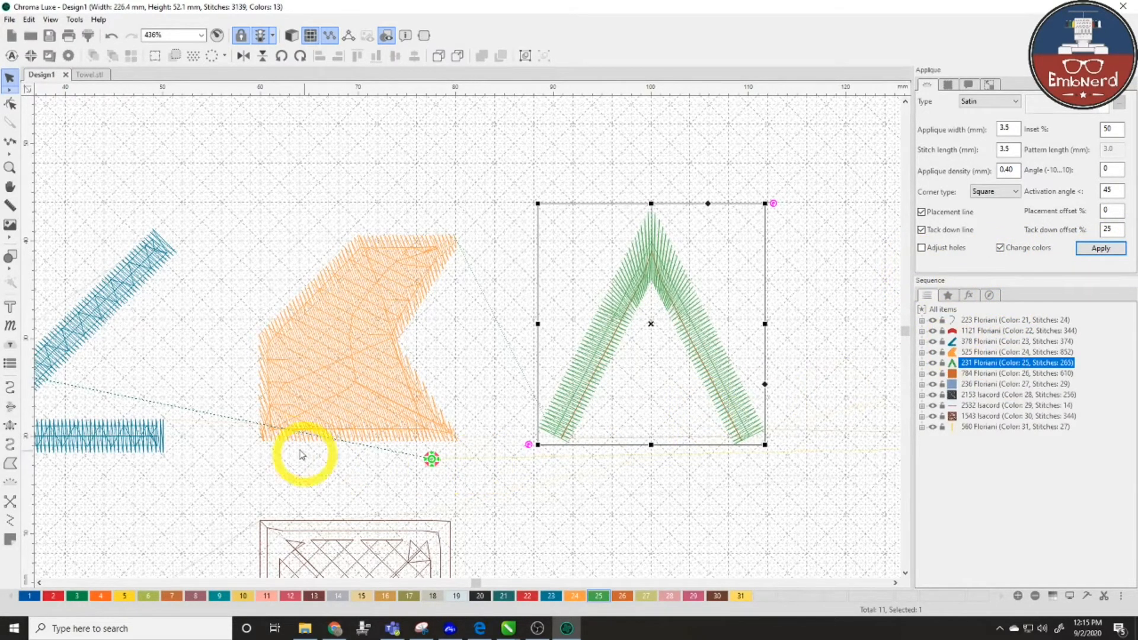
pyautogui.scroll(-1, 294, 453)
pyautogui.scroll(-10, 295, 453)
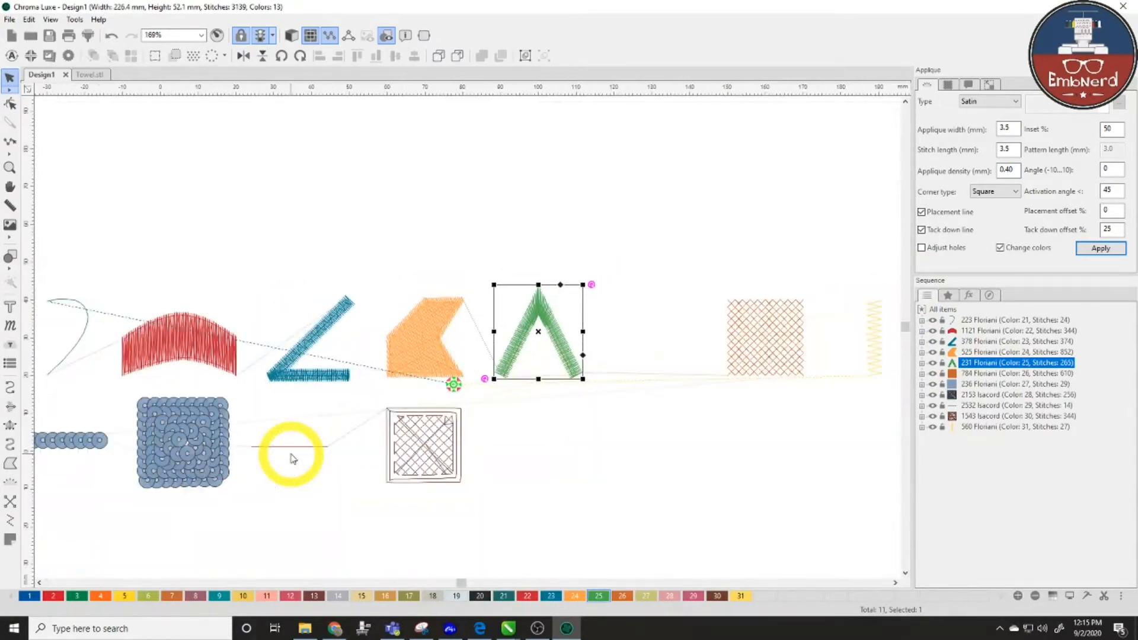
# - Select and deselect the cross-stitch square, then pan the view left
pyautogui.click(990, 374)
pyautogui.scroll(6, 706, 335)
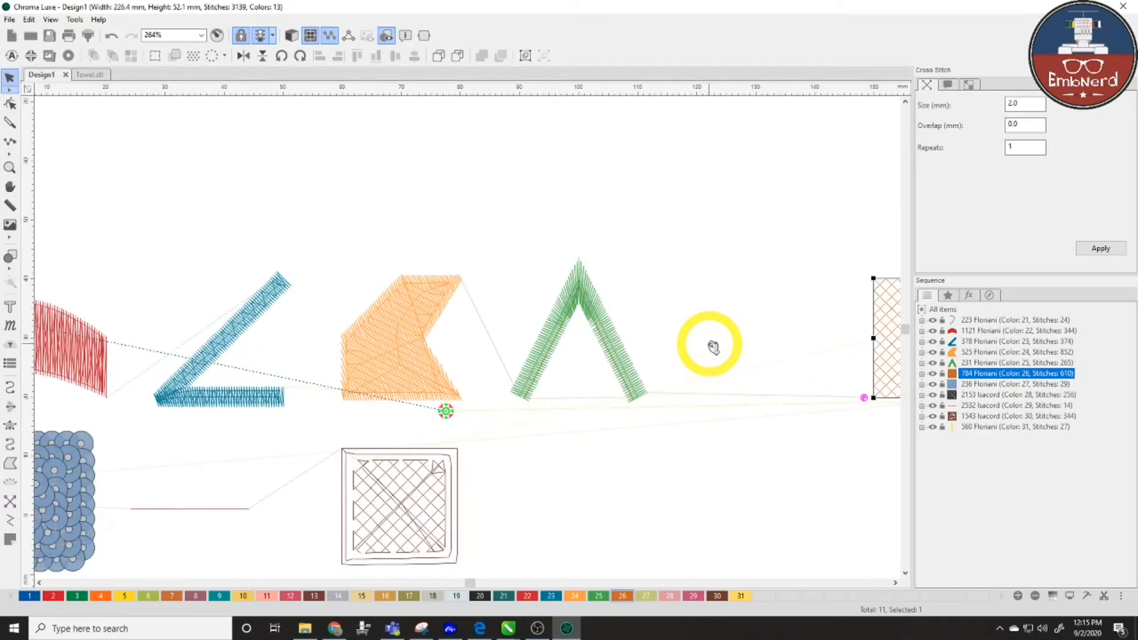
pyautogui.scroll(-2, 747, 349)
pyautogui.scroll(1, 824, 344)
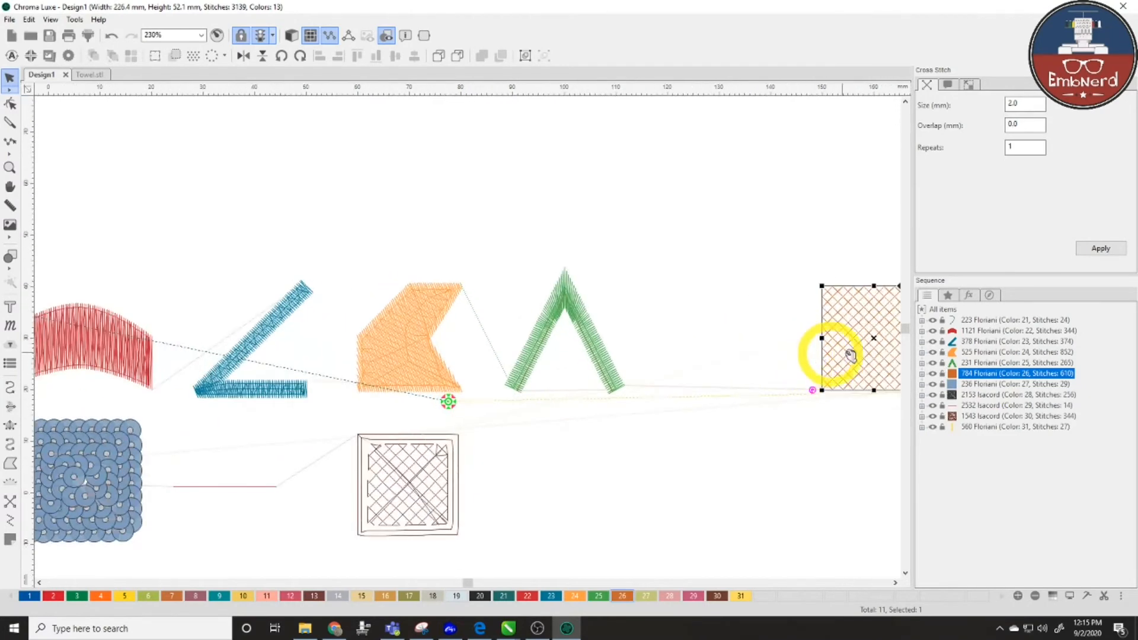
pyautogui.click(775, 336)
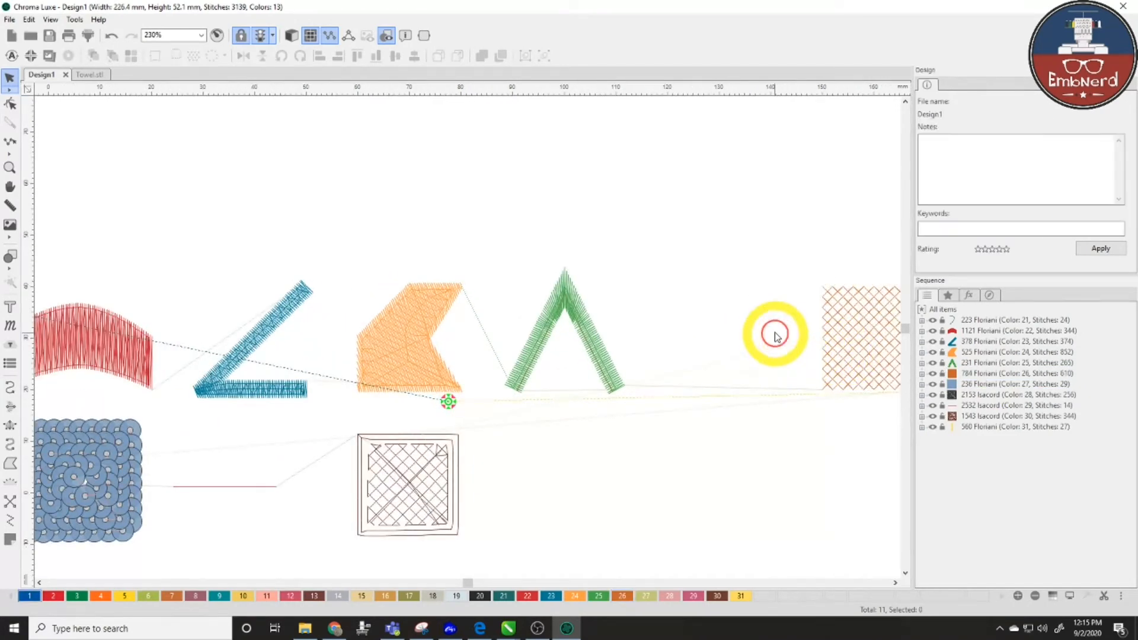
pyautogui.press('space')
pyautogui.moveTo(788, 330); pyautogui.dragTo(457, 310)
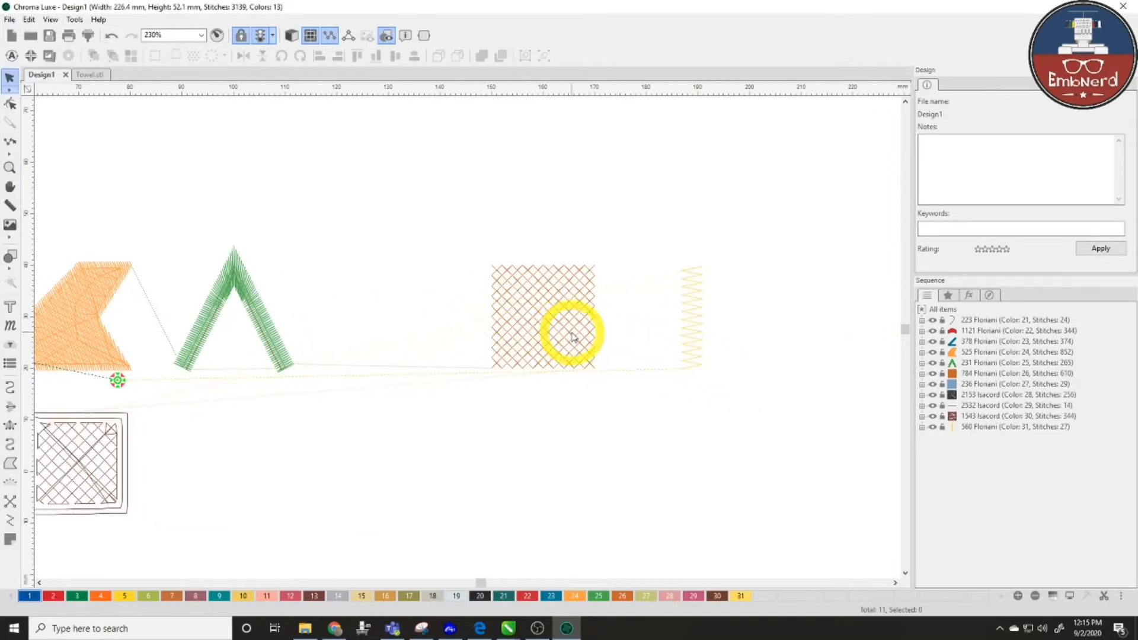
# - Inspect the colour objects (Floriani 236, Isacord 2153, 2532, 1543, Floriani 560) and the yellow object's size
pyautogui.click(571, 330)
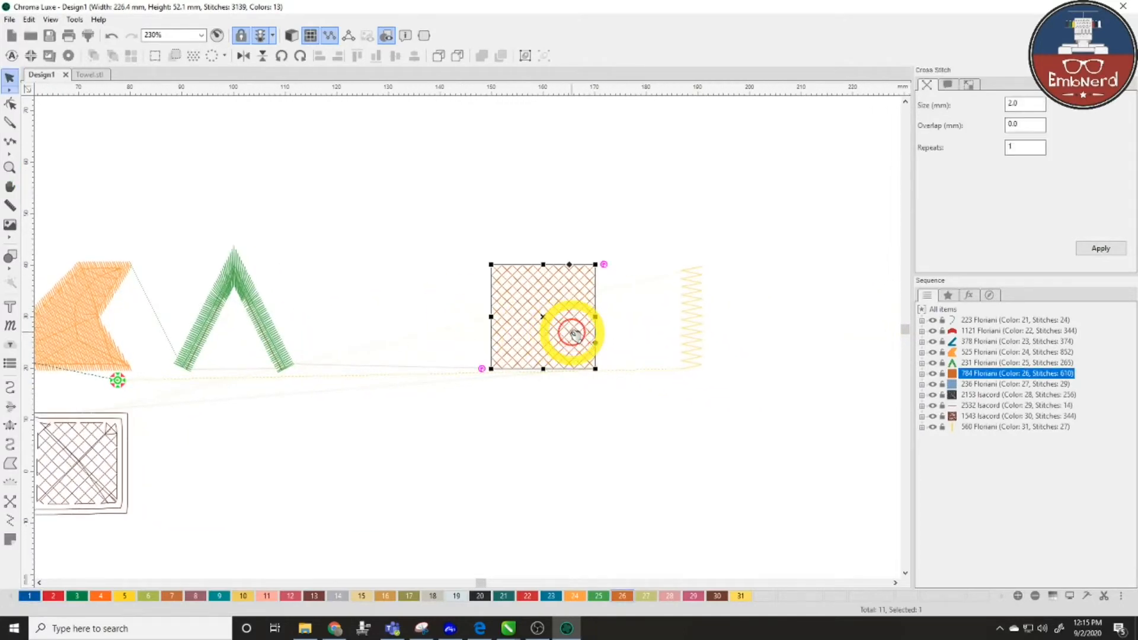
pyautogui.click(978, 384)
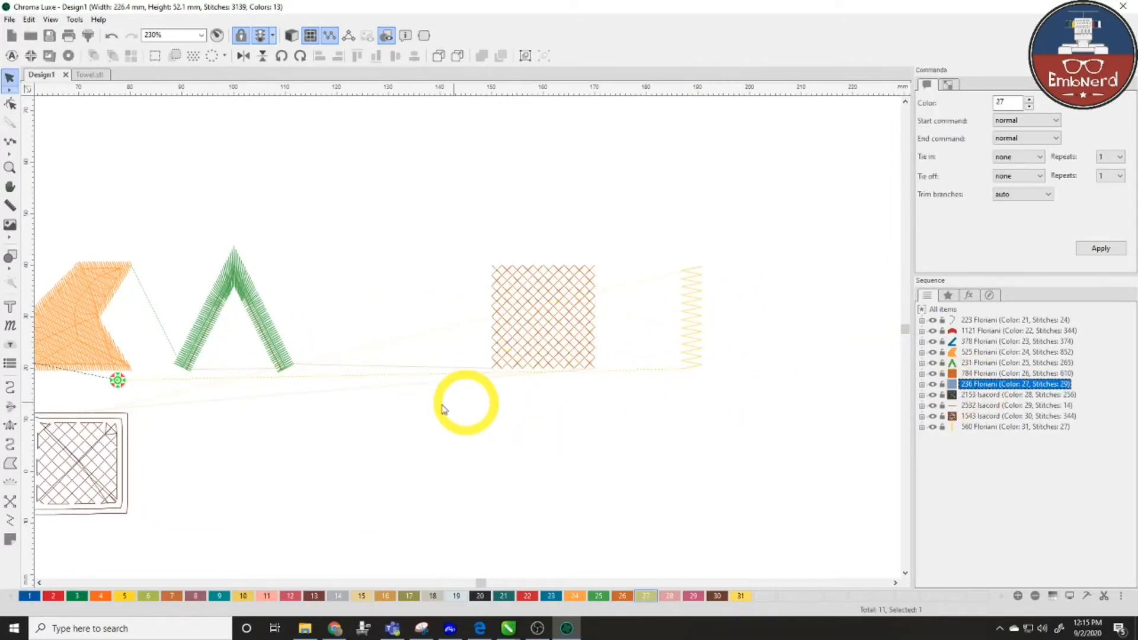
pyautogui.scroll(-5, 380, 407)
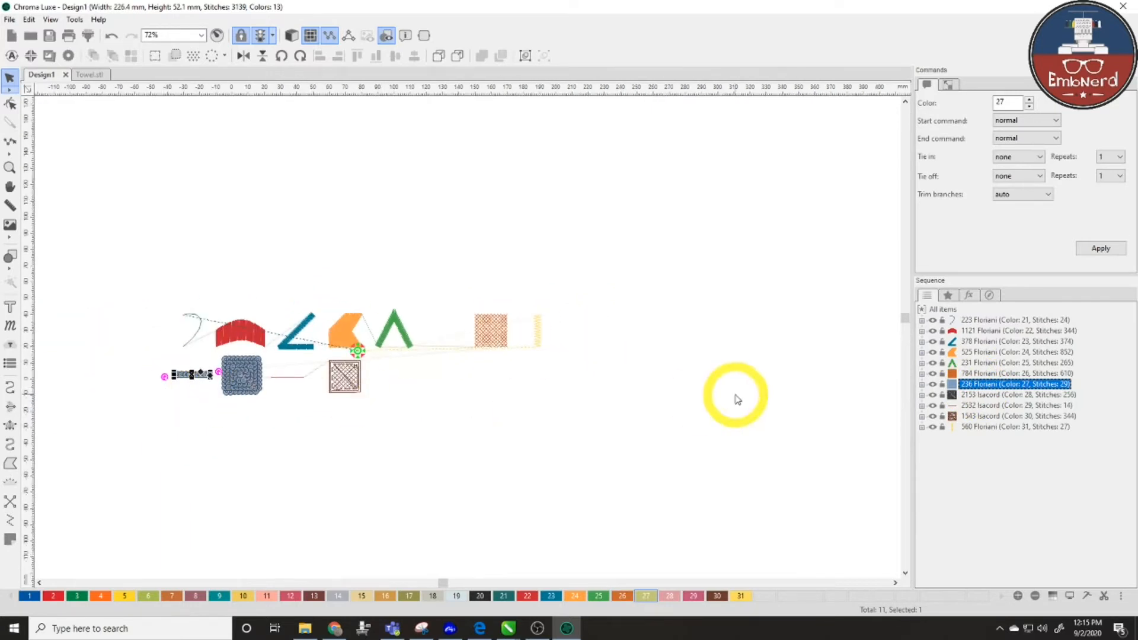
pyautogui.click(1000, 395)
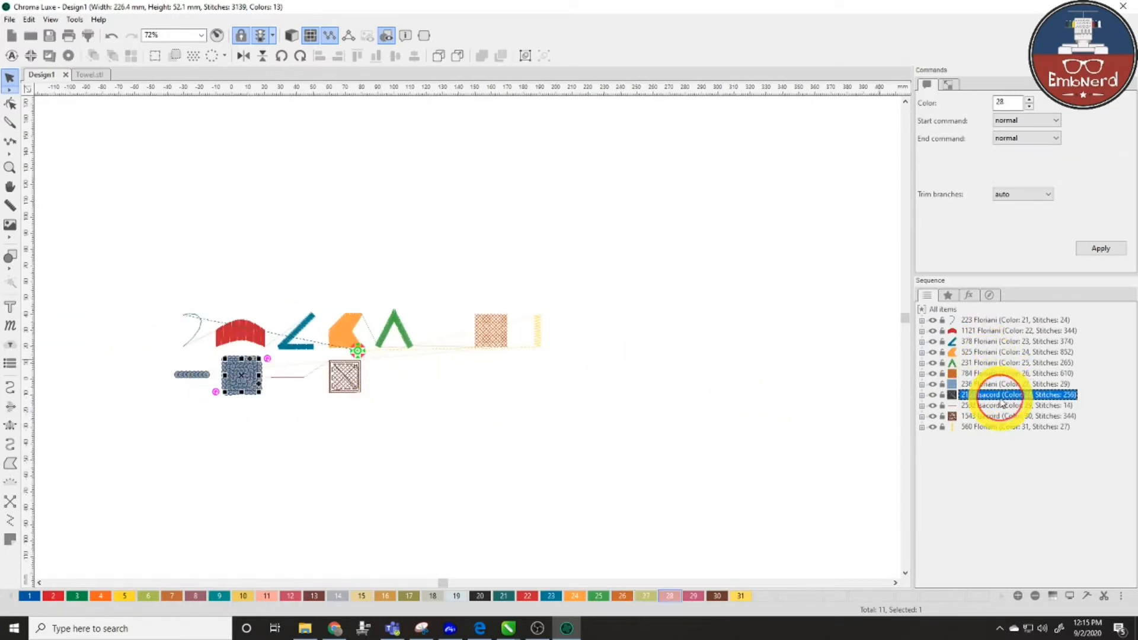
pyautogui.click(1000, 407)
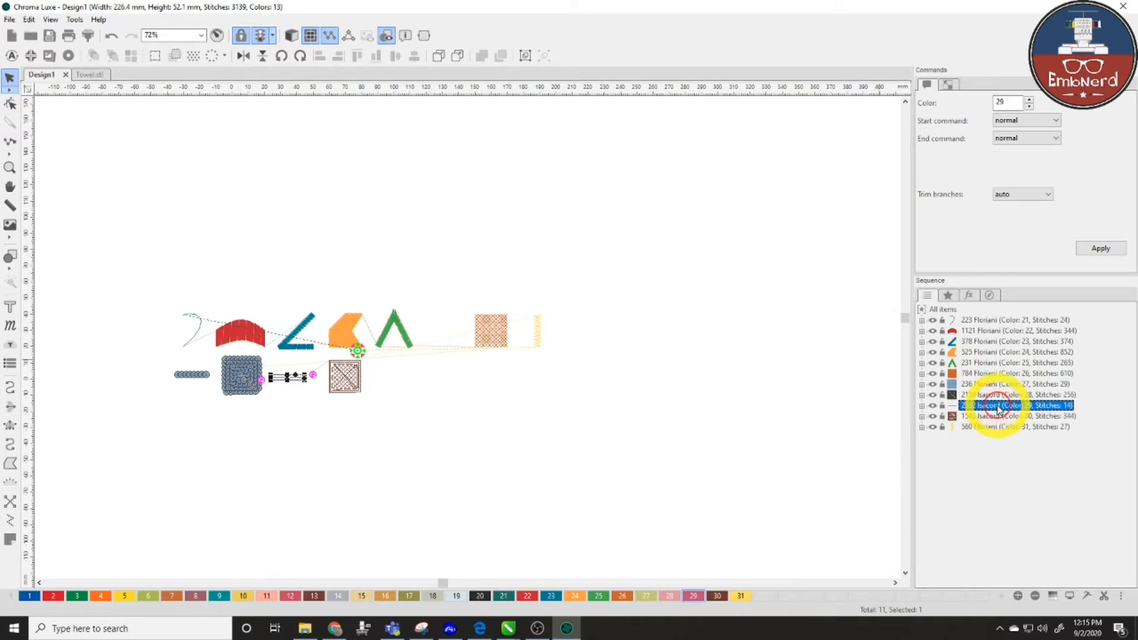
pyautogui.scroll(2, 294, 379)
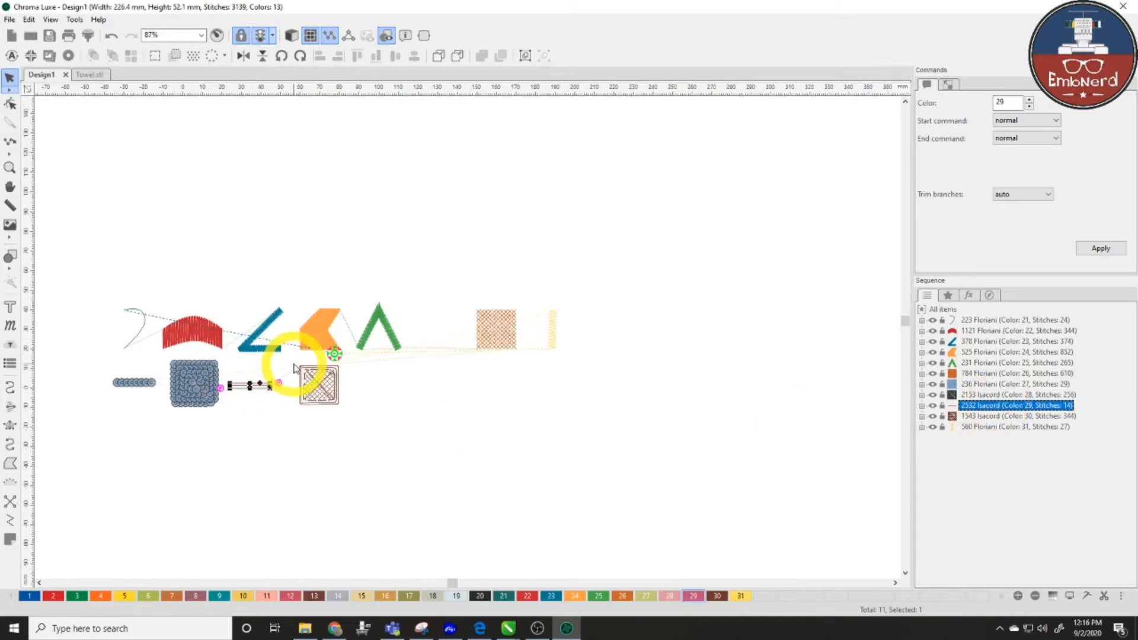
pyautogui.click(1013, 416)
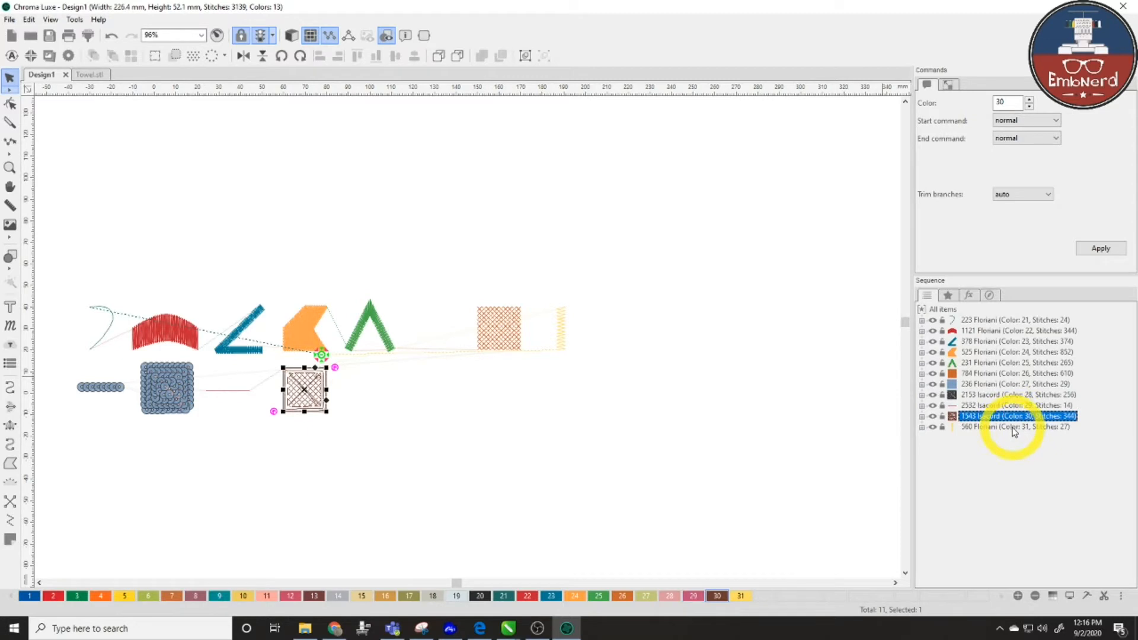
pyautogui.click(1013, 428)
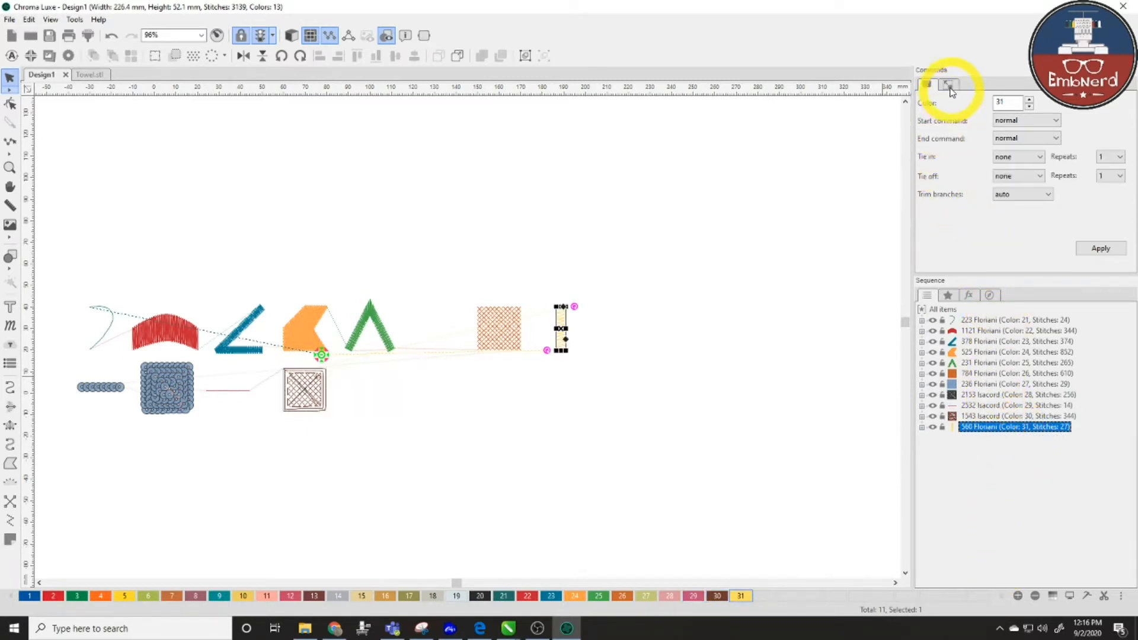
pyautogui.click(949, 86)
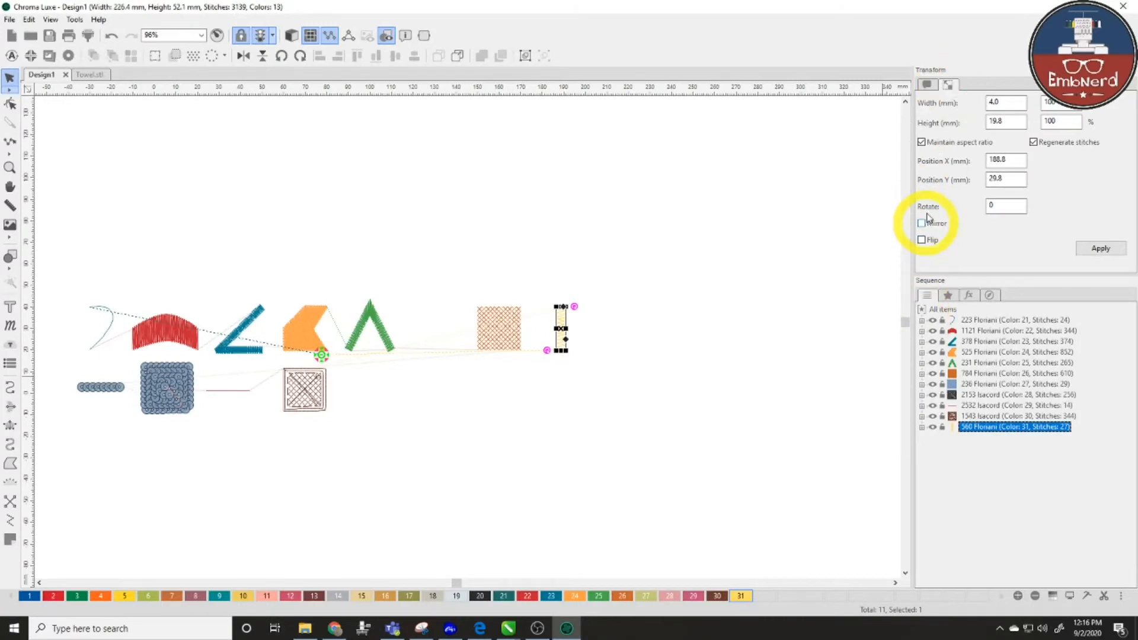
pyautogui.click(927, 86)
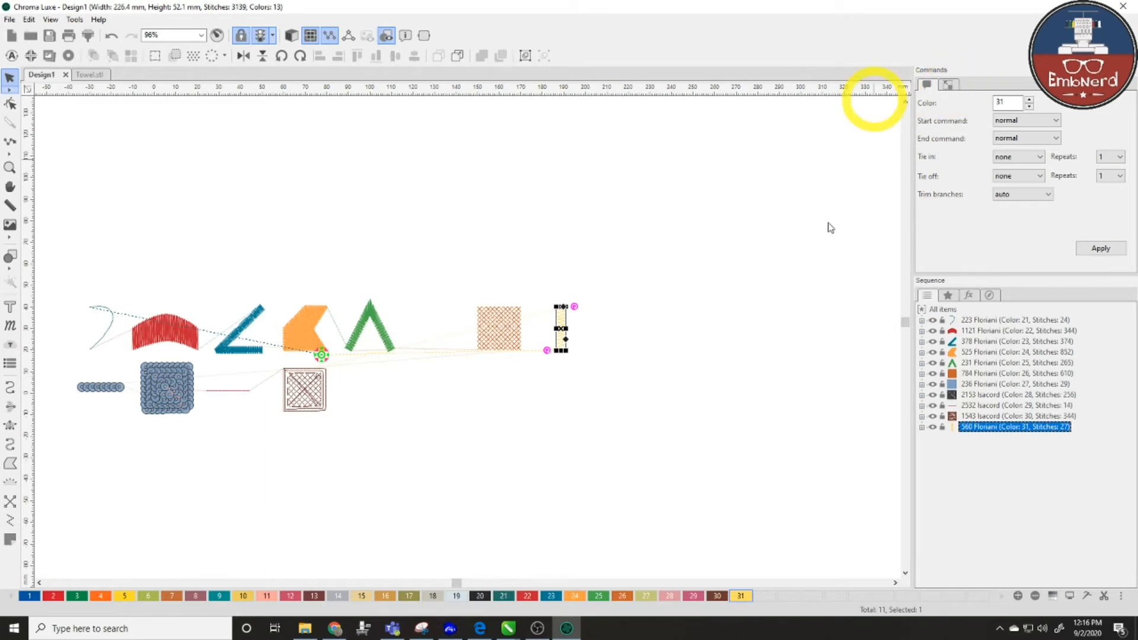
# - Clear the selection and pan so all eleven tuned samples are visible
pyautogui.click(717, 414)
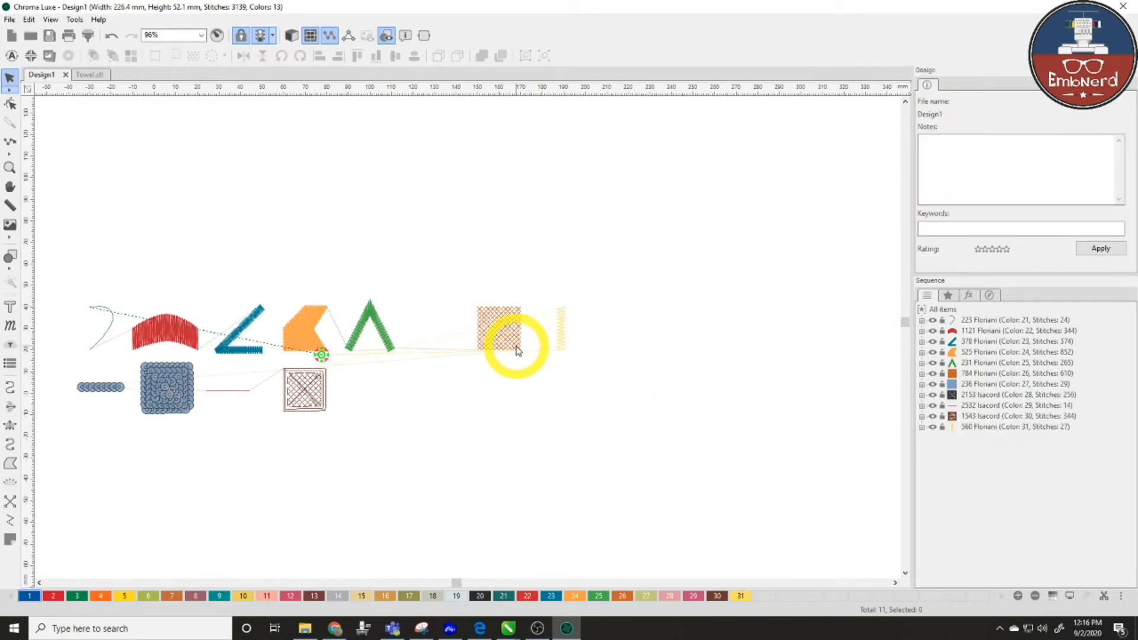
pyautogui.scroll(2, 516, 350)
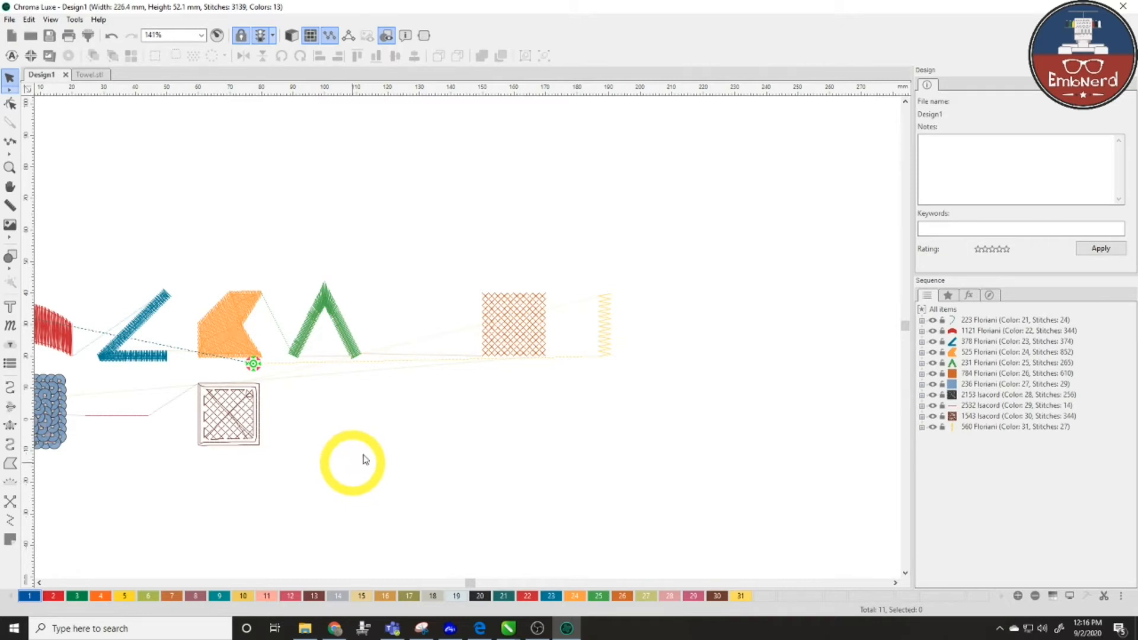
pyautogui.moveTo(351, 221); pyautogui.dragTo(484, 421)
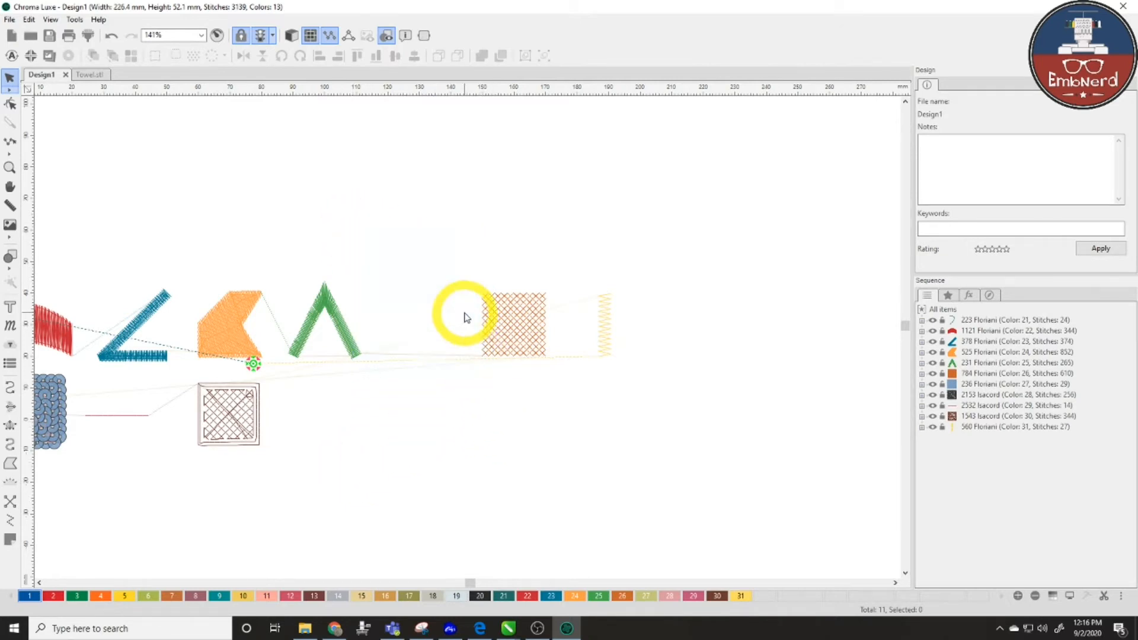
pyautogui.press('space')
pyautogui.moveTo(338, 476); pyautogui.dragTo(537, 467)
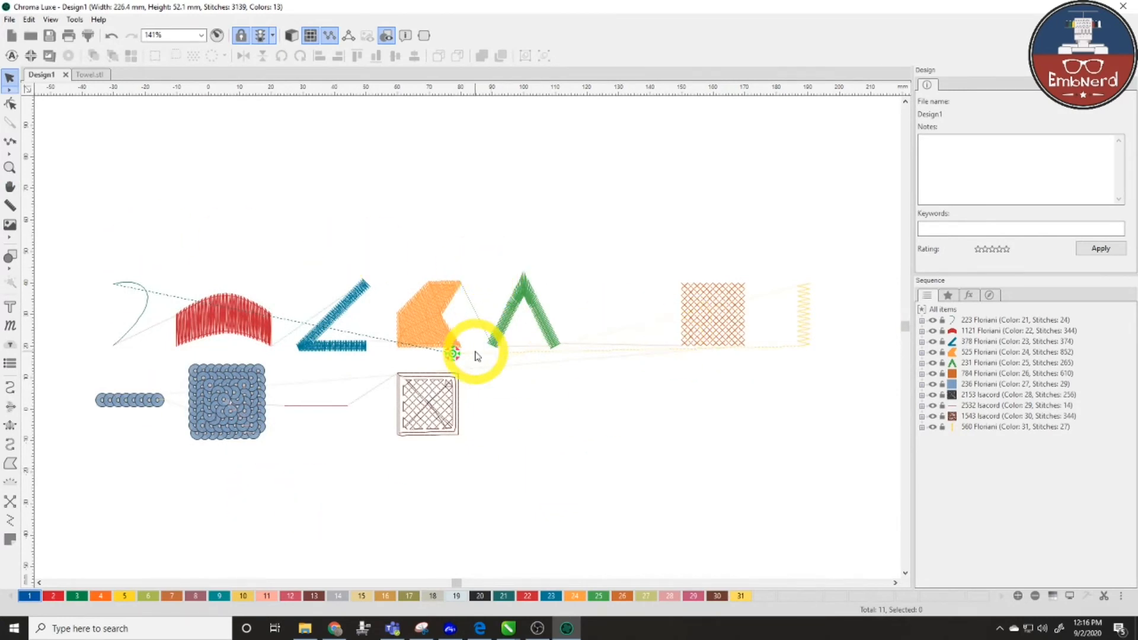
# - Save the design as the EmbNerd.stl style in the Styles folder
pyautogui.click(10, 19)
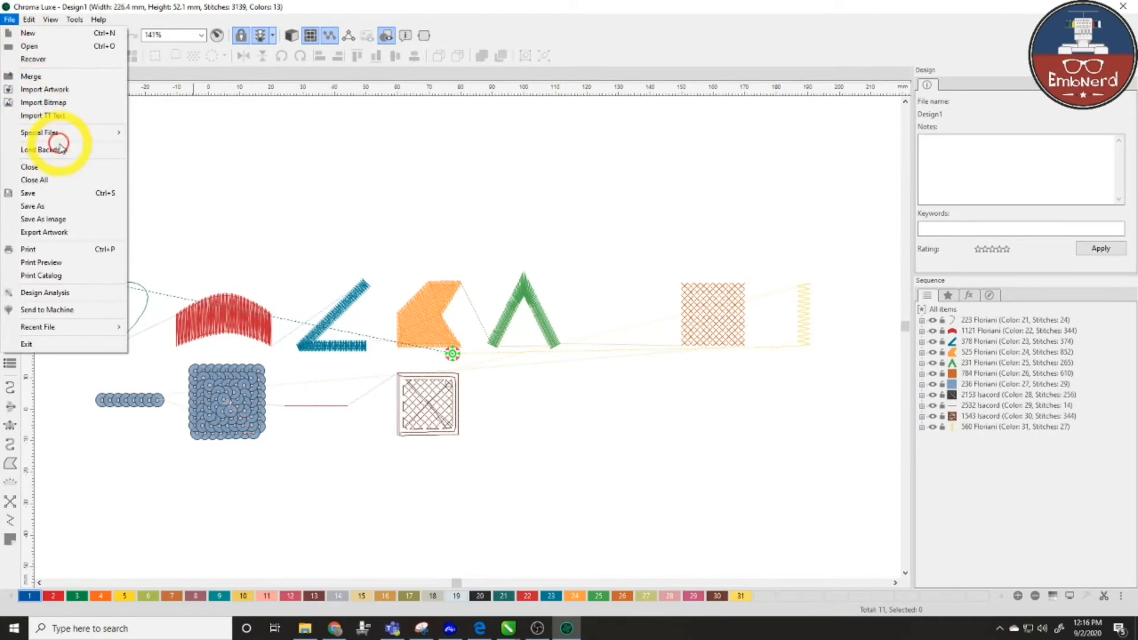
pyautogui.moveTo(66, 142)
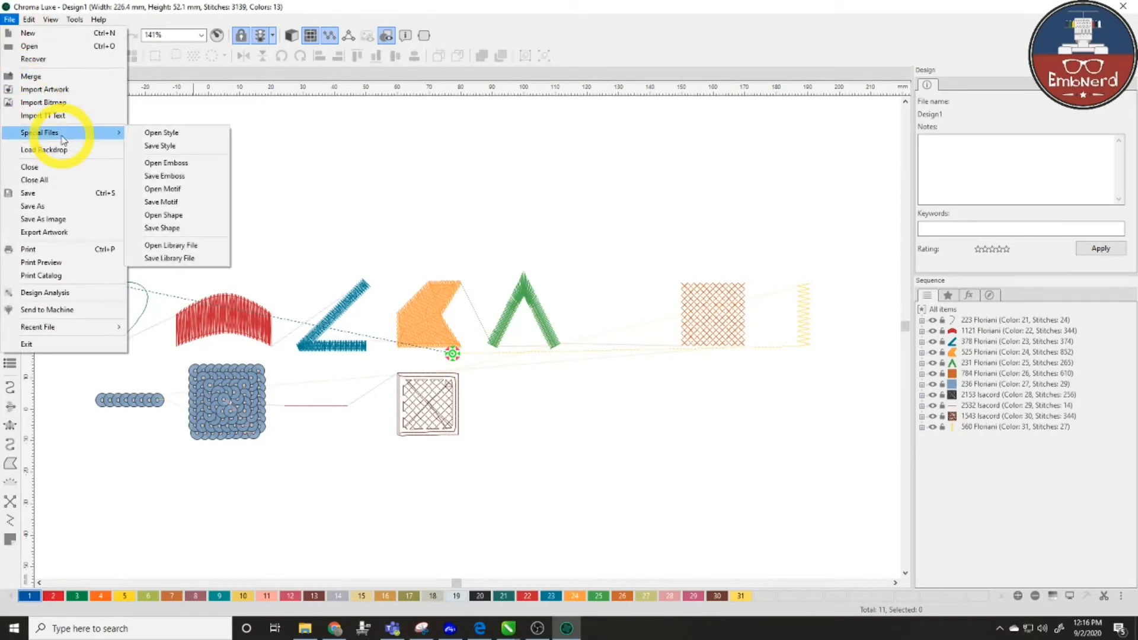
pyautogui.click(204, 153)
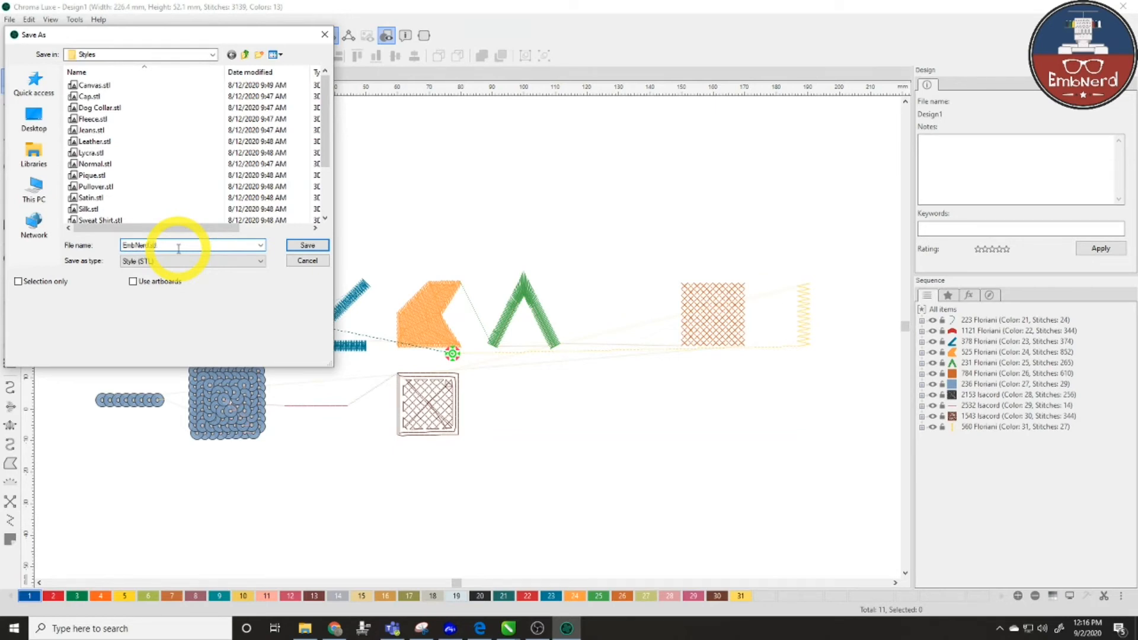
pyautogui.click(307, 246)
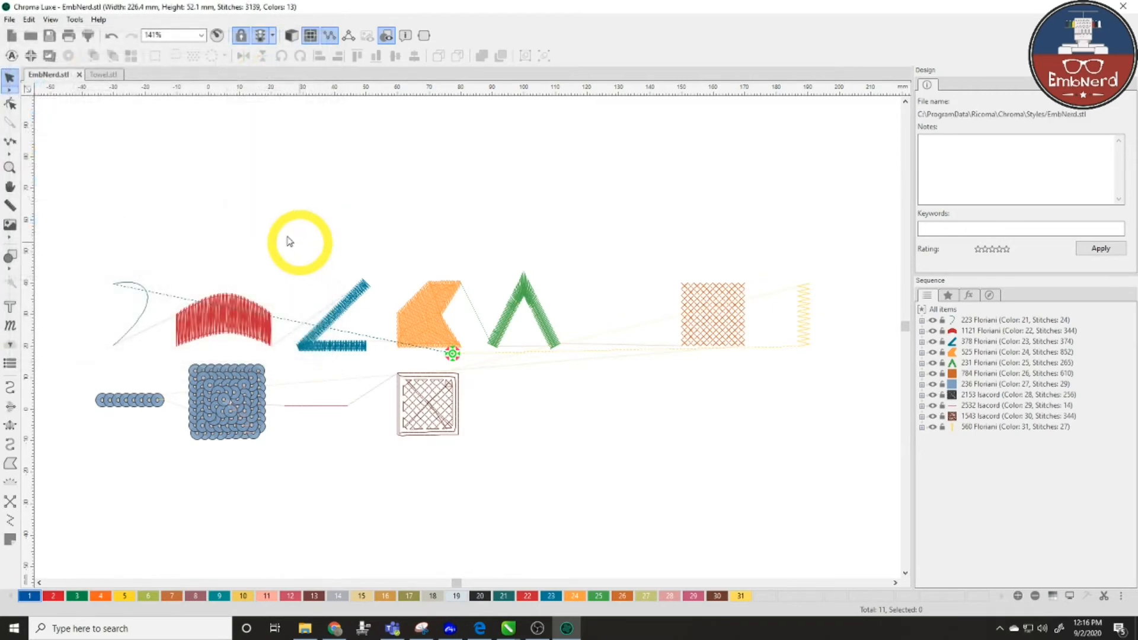
# - Close the EmbNerd.stl and Towel designs and start a new blank design
pyautogui.click(81, 76)
pyautogui.click(72, 75)
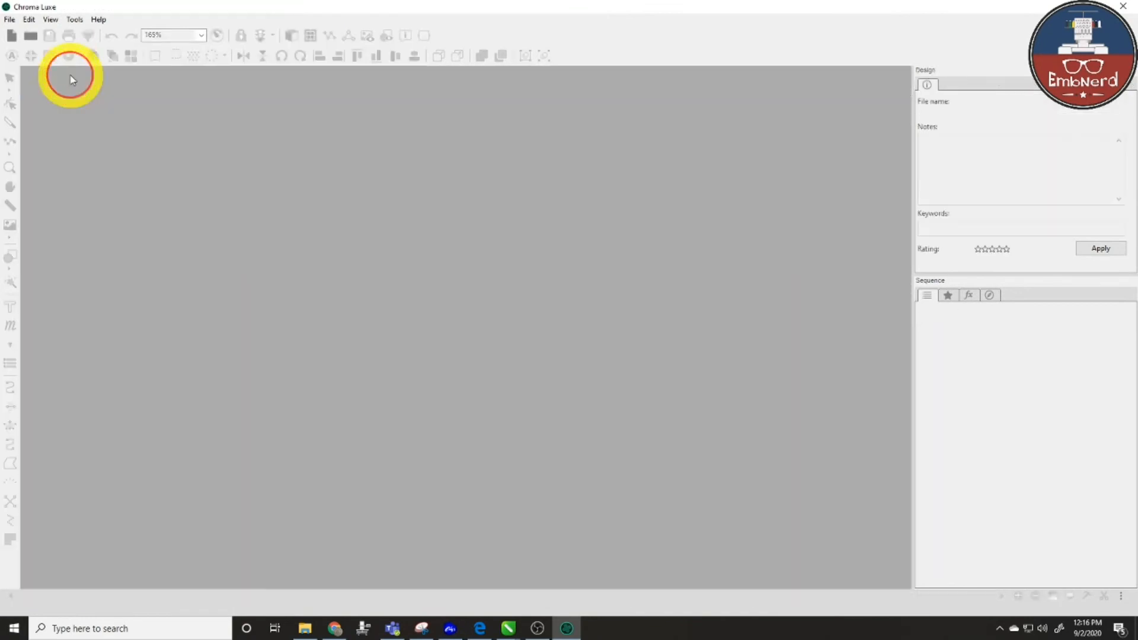
pyautogui.click(13, 36)
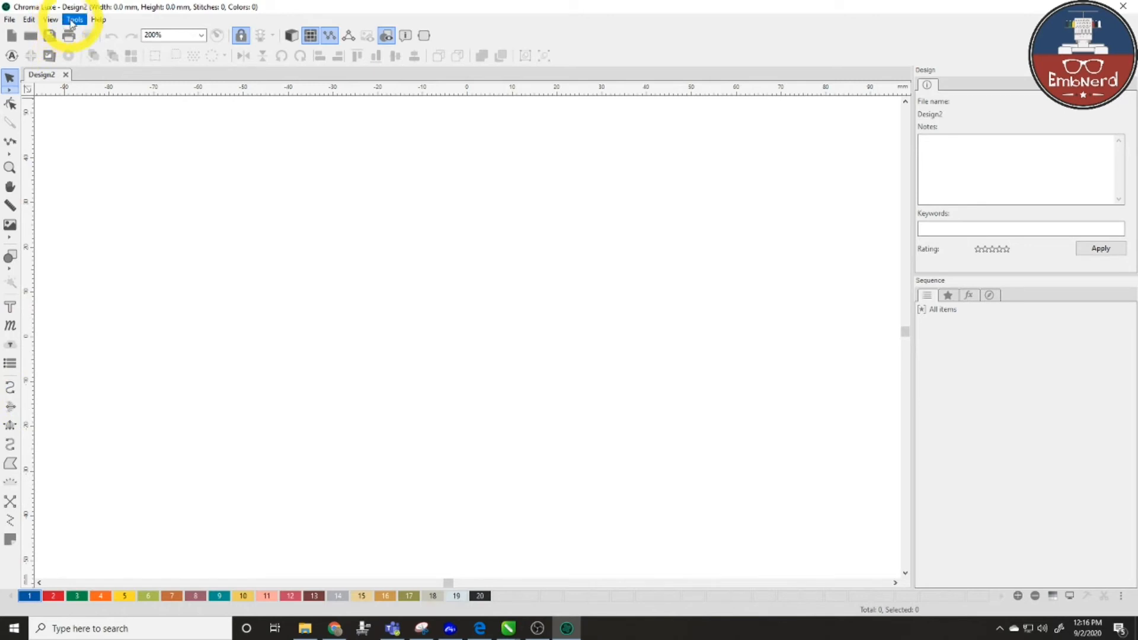
# - Draw a classic satin test column (300 stitches, 40.3 × 28.6 mm) and select it
pyautogui.click(10, 425)
pyautogui.click(301, 296)
pyautogui.click(295, 363)
pyautogui.click(405, 247)
pyautogui.click(410, 329)
pyautogui.click(459, 238)
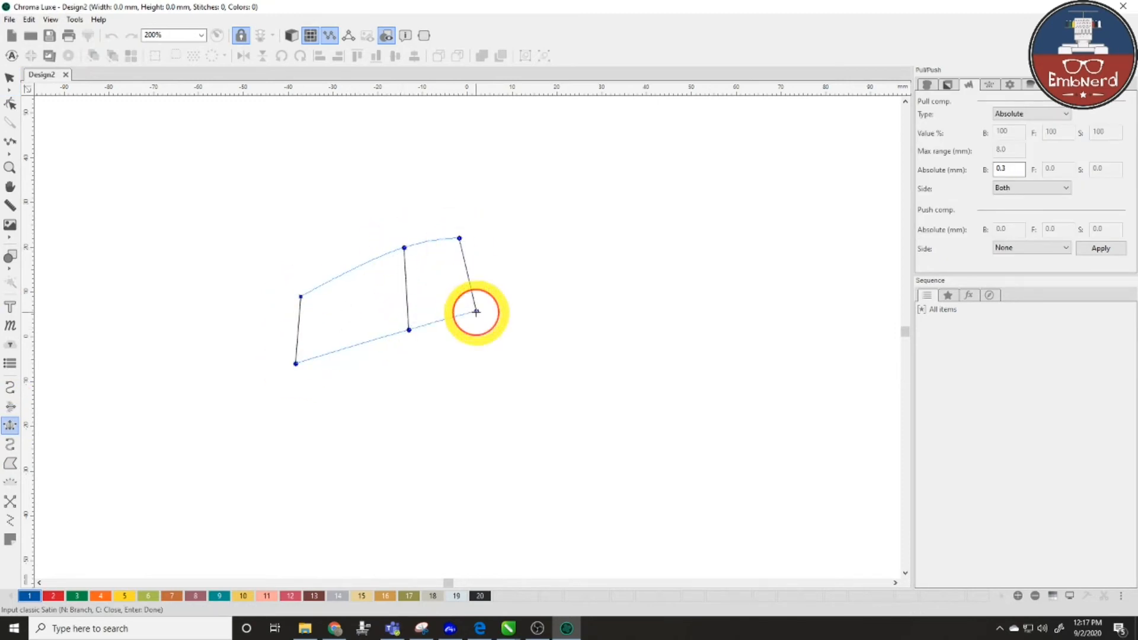
pyautogui.click(476, 312)
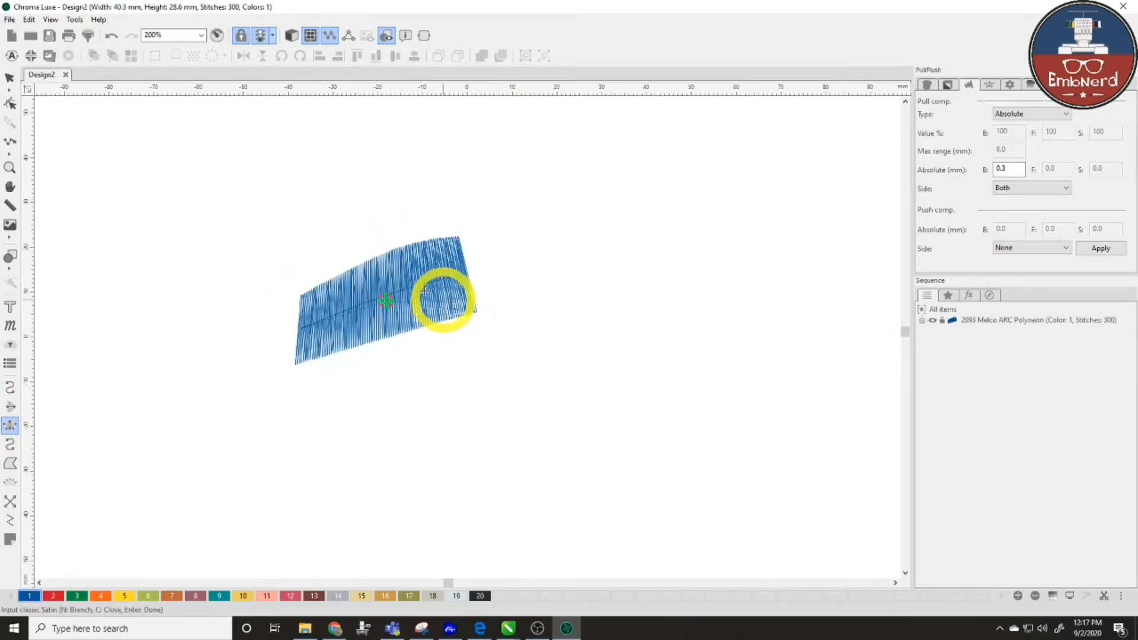
pyautogui.click(10, 77)
pyautogui.click(382, 332)
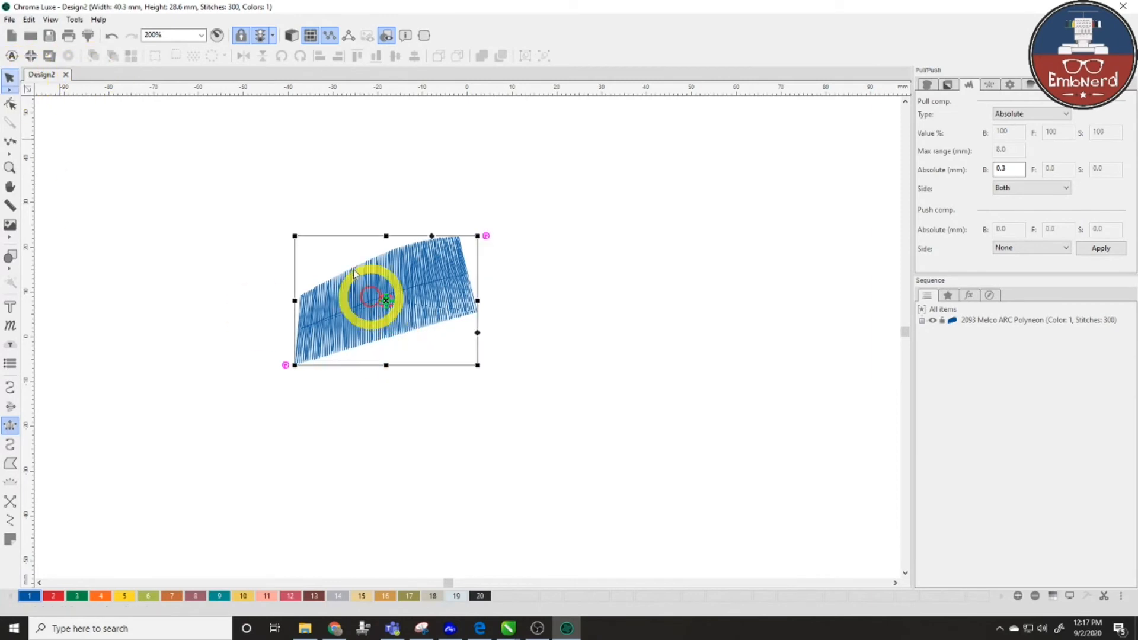
pyautogui.click(84, 21)
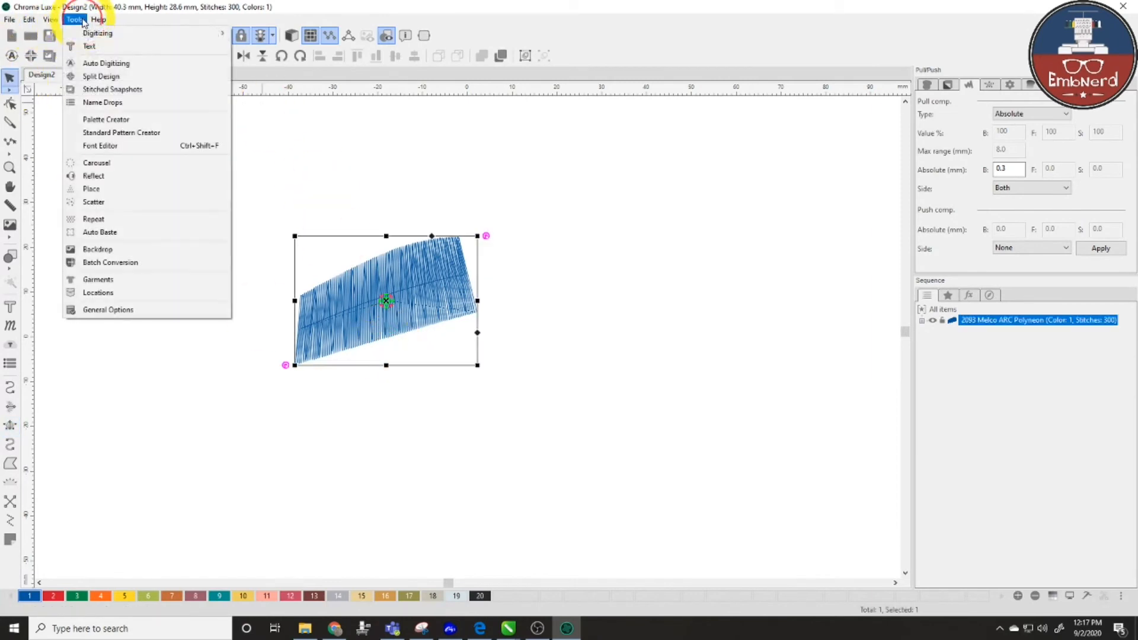
# - Choose EmbNerd as the Default style in General Options, then deselect the satin column
pyautogui.click(151, 309)
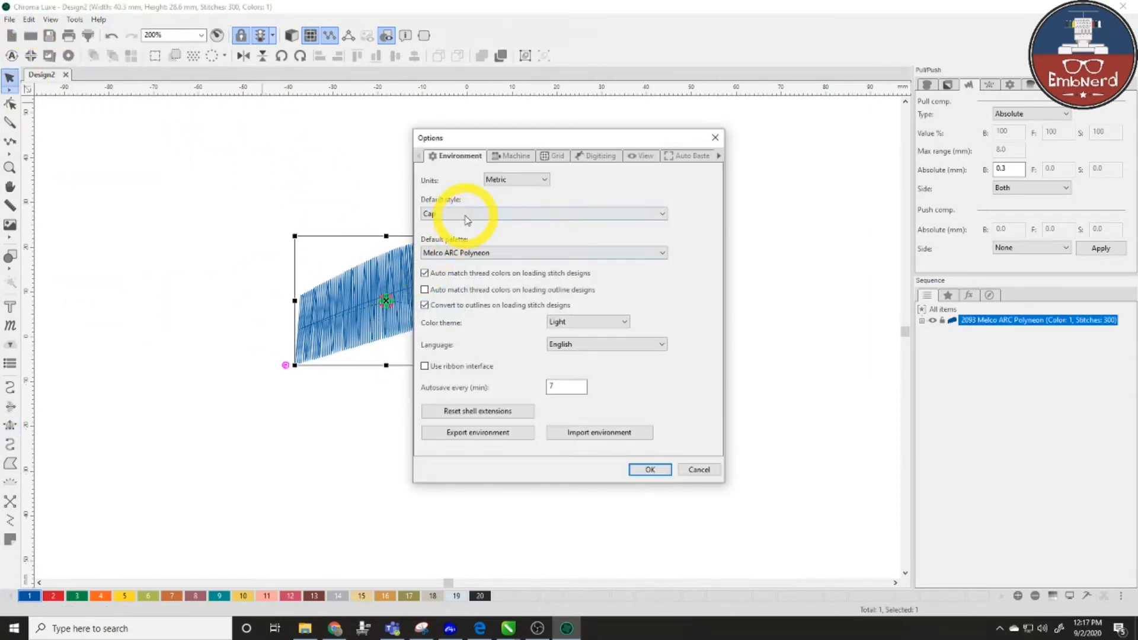
pyautogui.click(453, 215)
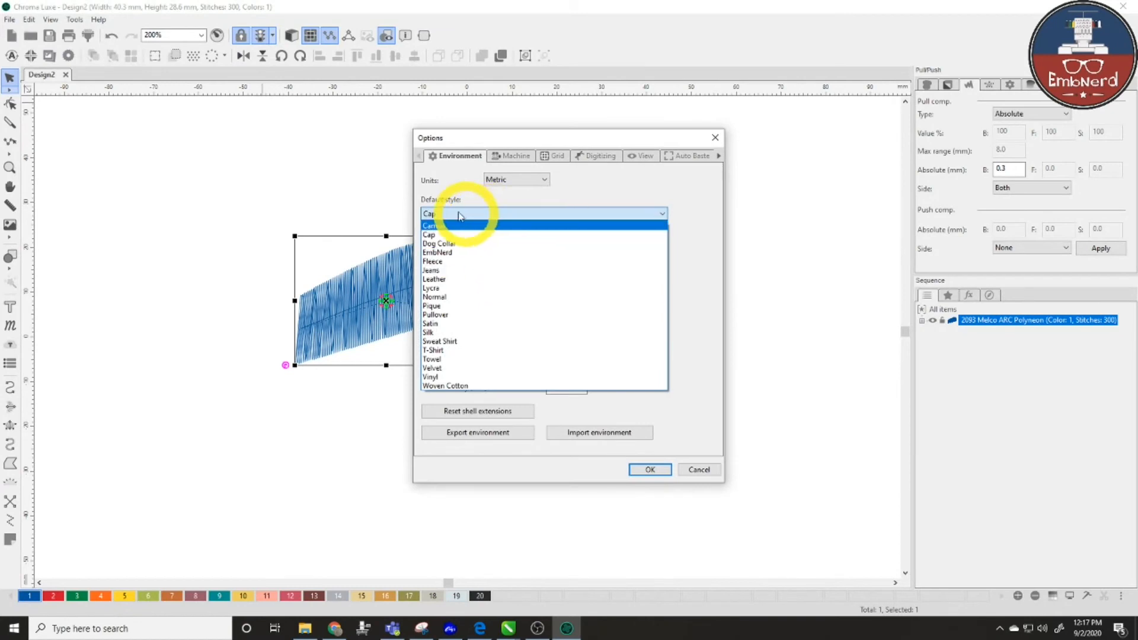
pyautogui.click(487, 259)
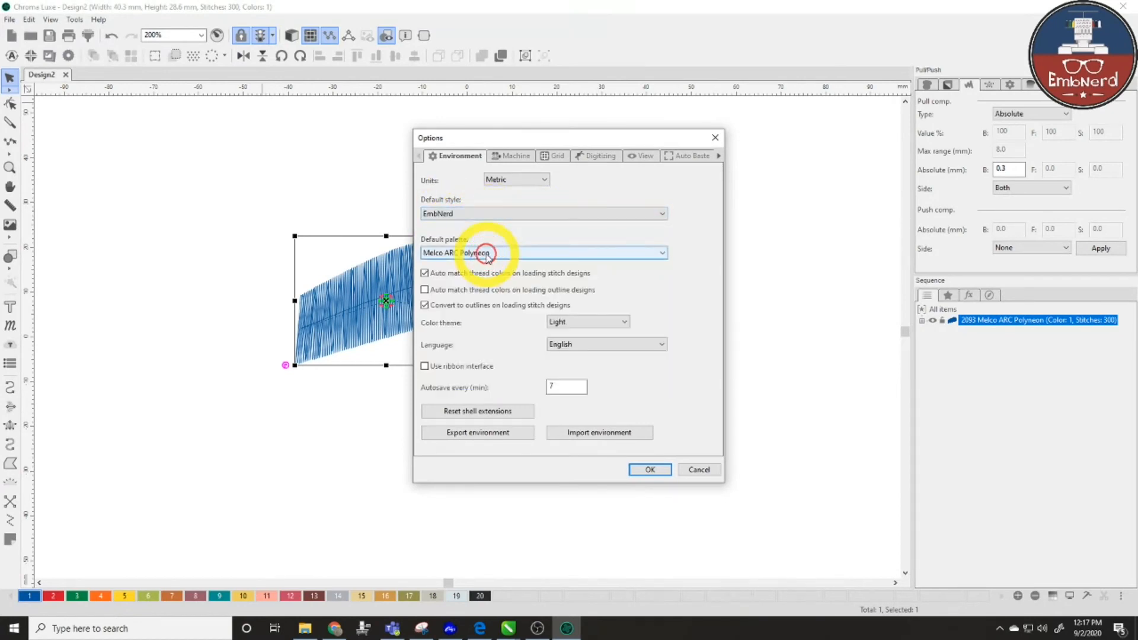
pyautogui.click(650, 469)
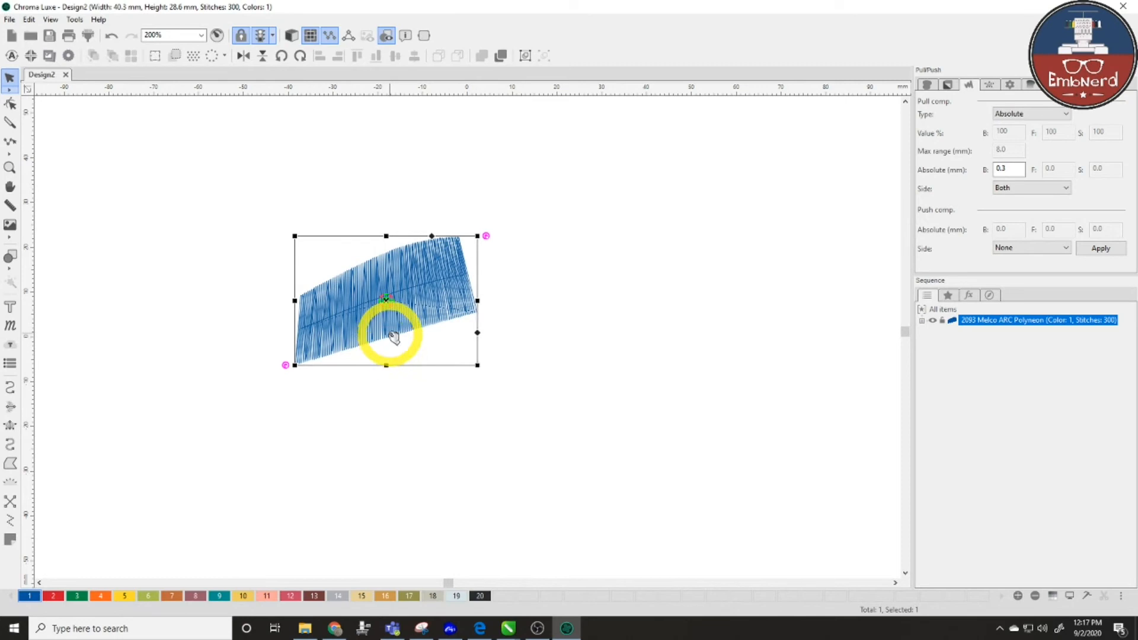
pyautogui.click(102, 244)
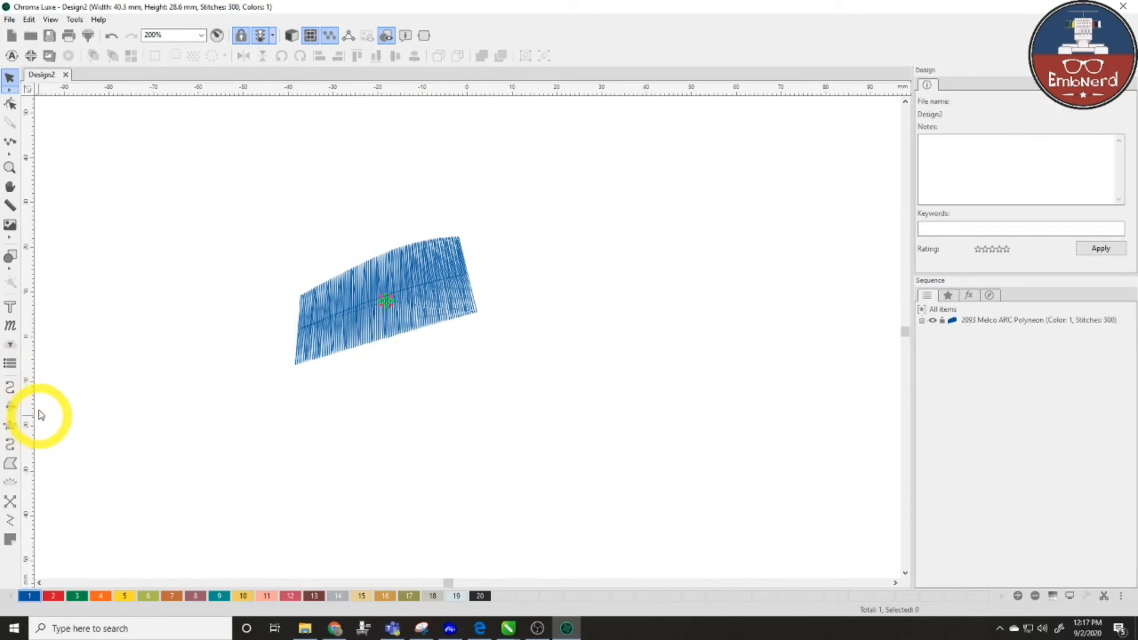
# - Draw a second classic satin column using the new EmbNerd default style
pyautogui.click(10, 425)
pyautogui.click(215, 153)
pyautogui.click(217, 235)
pyautogui.click(431, 136)
pyautogui.click(438, 193)
pyautogui.click(555, 144)
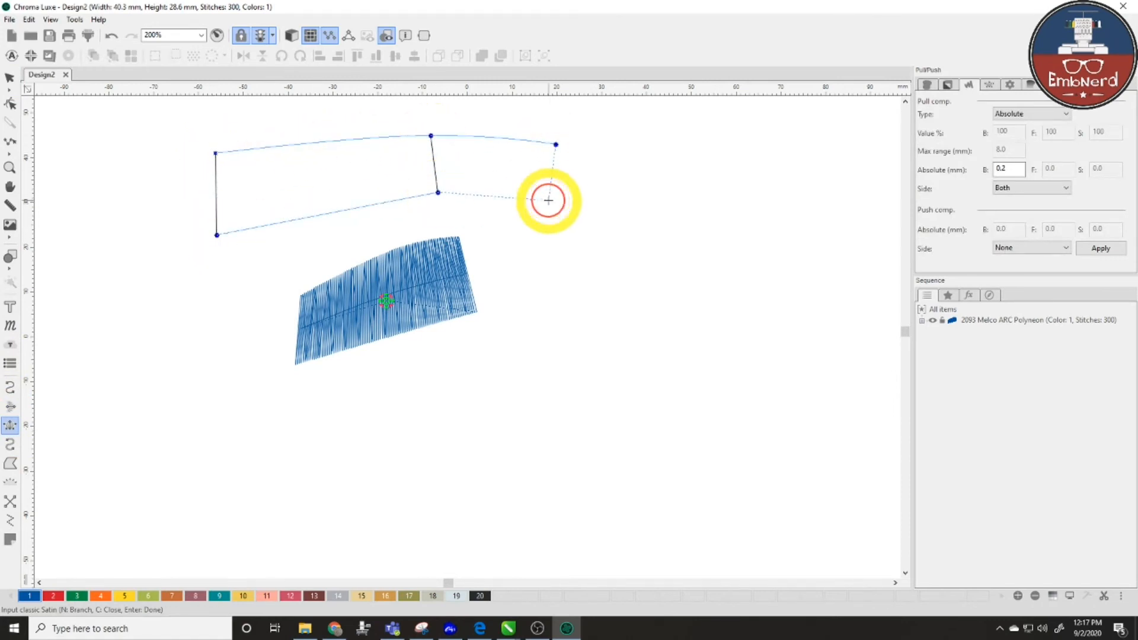
pyautogui.click(548, 200)
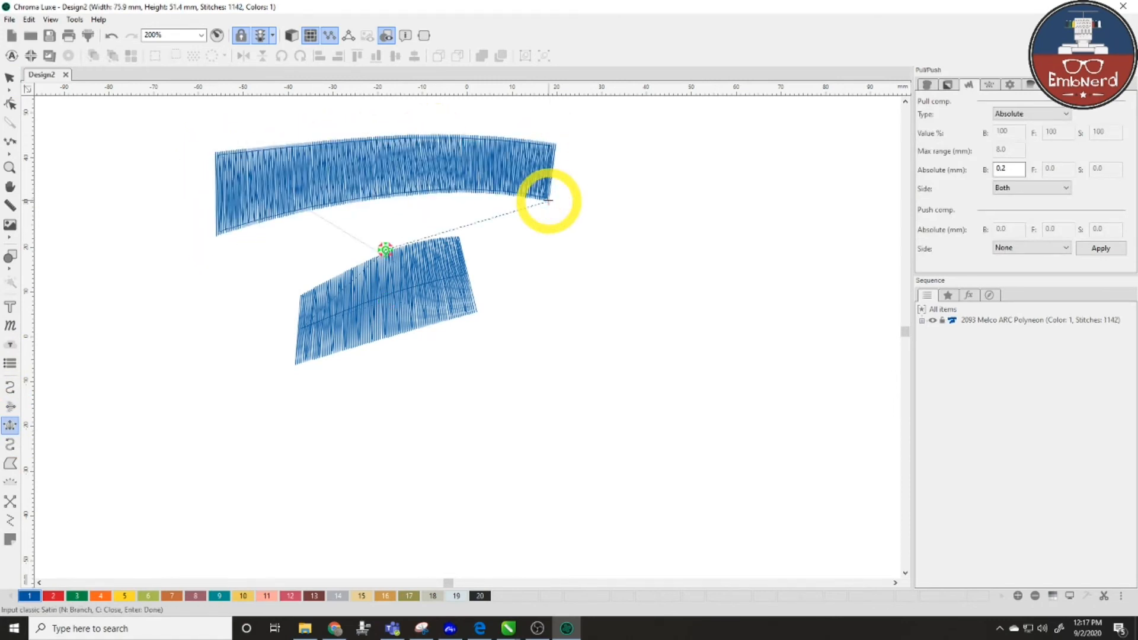
# - Move the two satin columns apart, then zoom in to compare them and check the new satin's fill settings
pyautogui.click(9, 78)
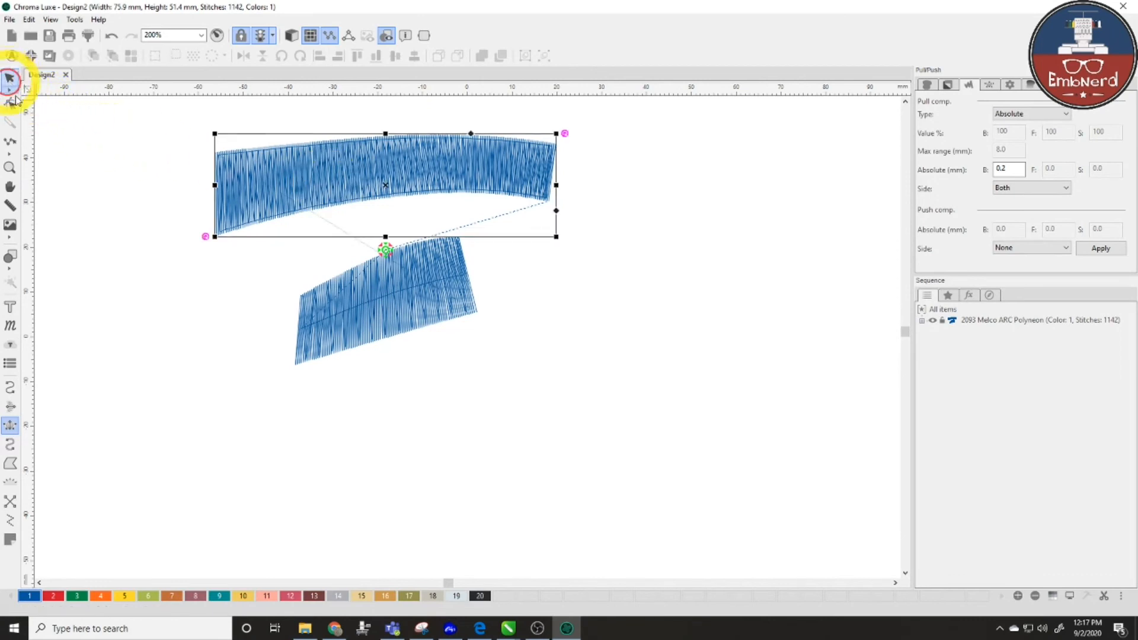
pyautogui.moveTo(409, 180); pyautogui.dragTo(620, 302)
pyautogui.click(405, 300)
pyautogui.moveTo(405, 301); pyautogui.dragTo(272, 236)
pyautogui.click(626, 339)
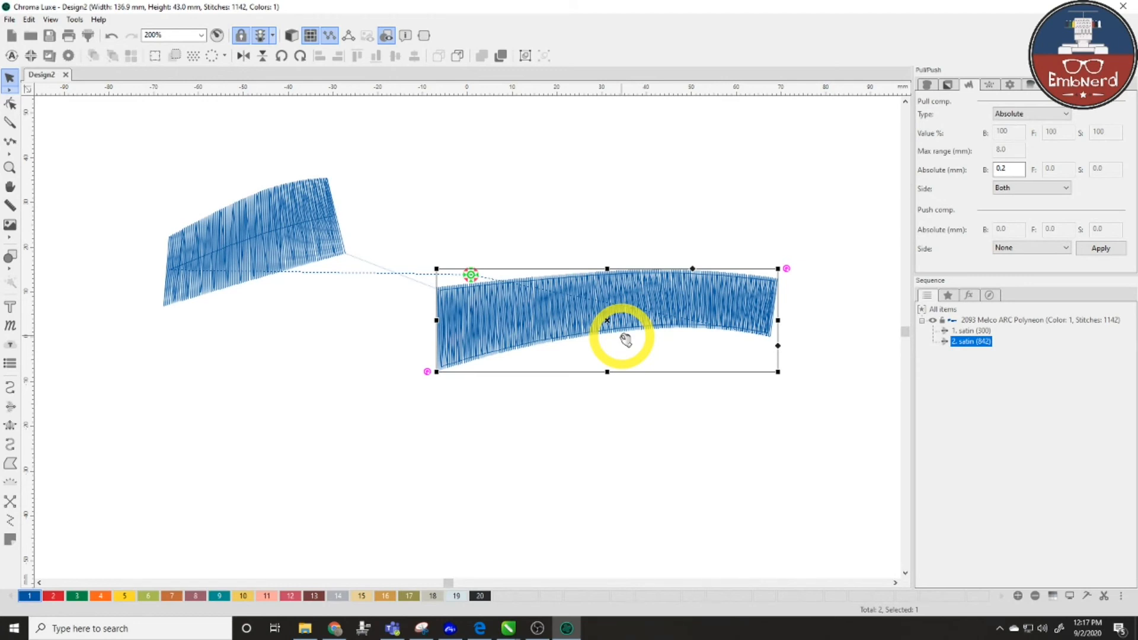
pyautogui.scroll(4, 623, 341)
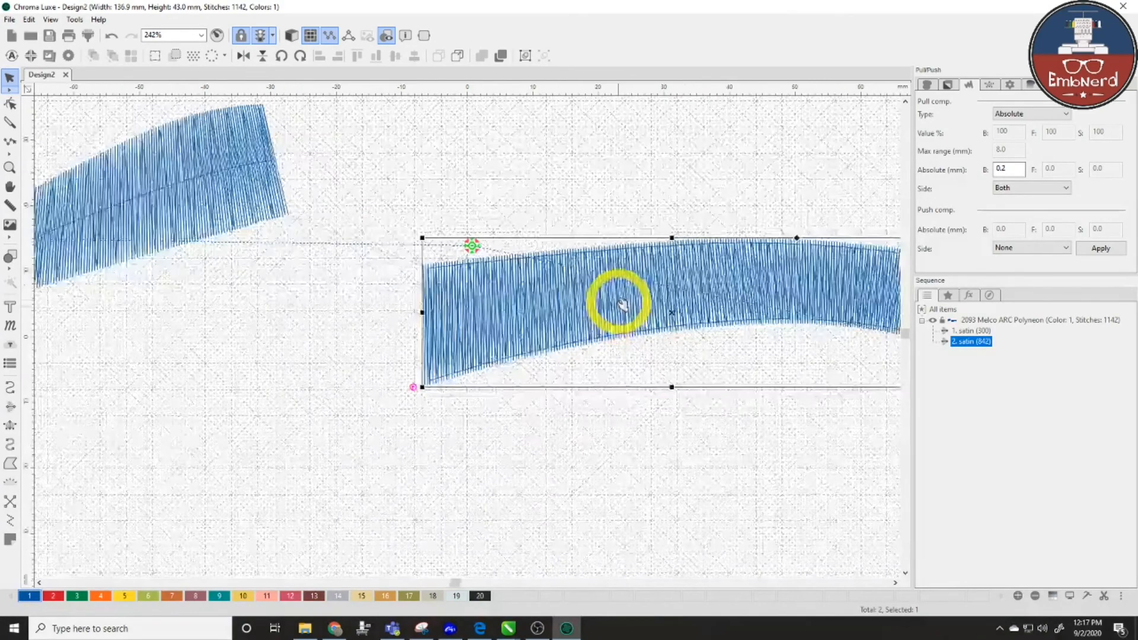
pyautogui.press('Escape')
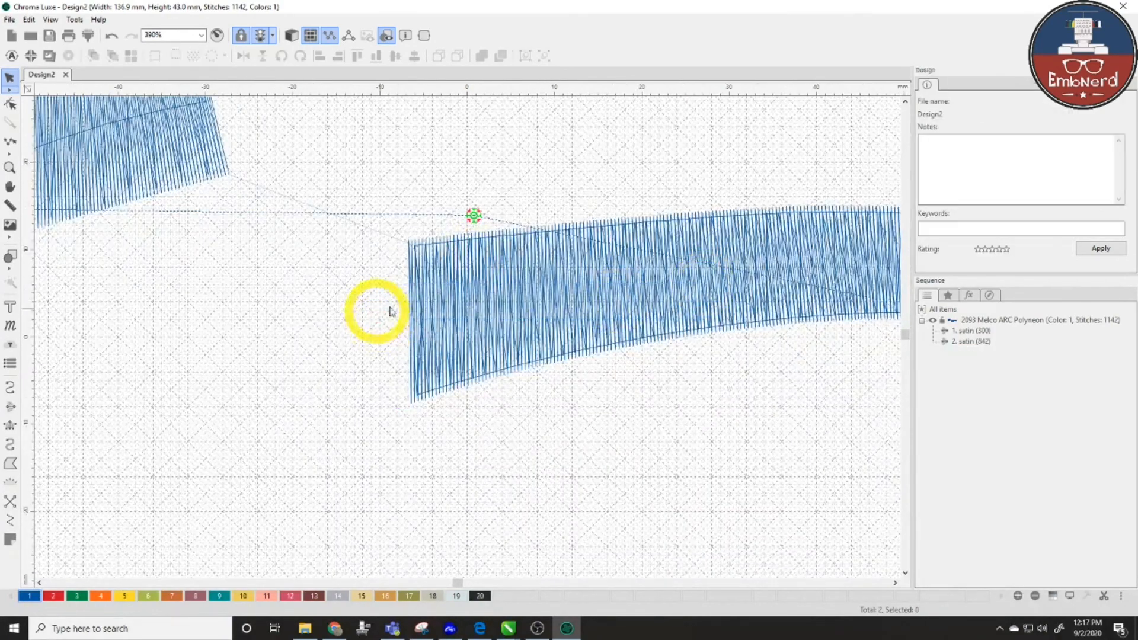
pyautogui.click(630, 276)
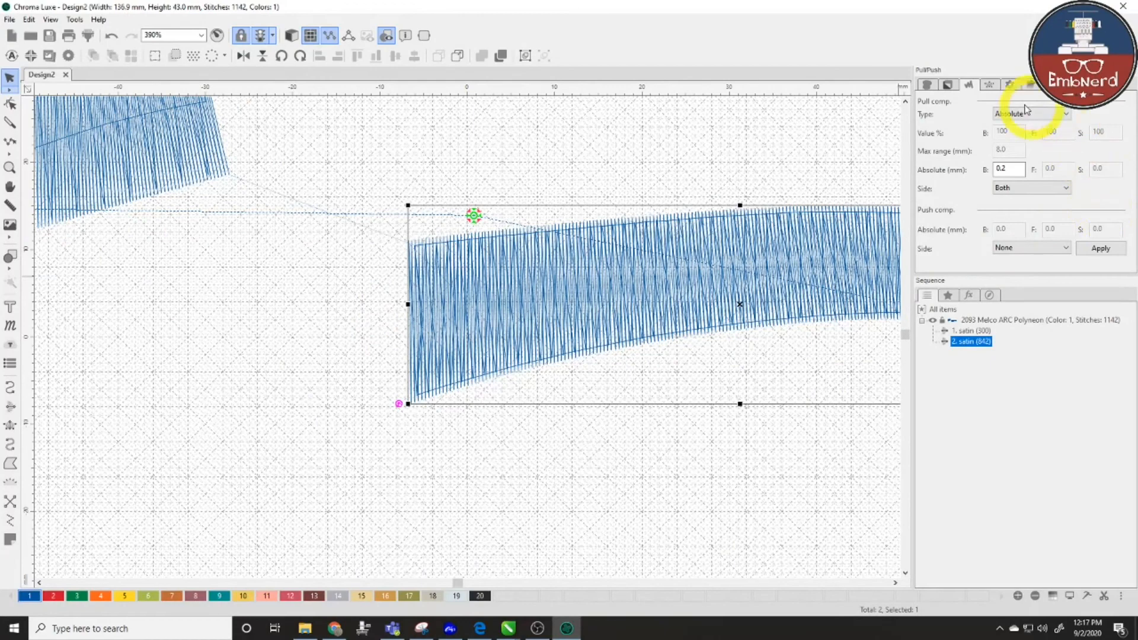
pyautogui.click(928, 84)
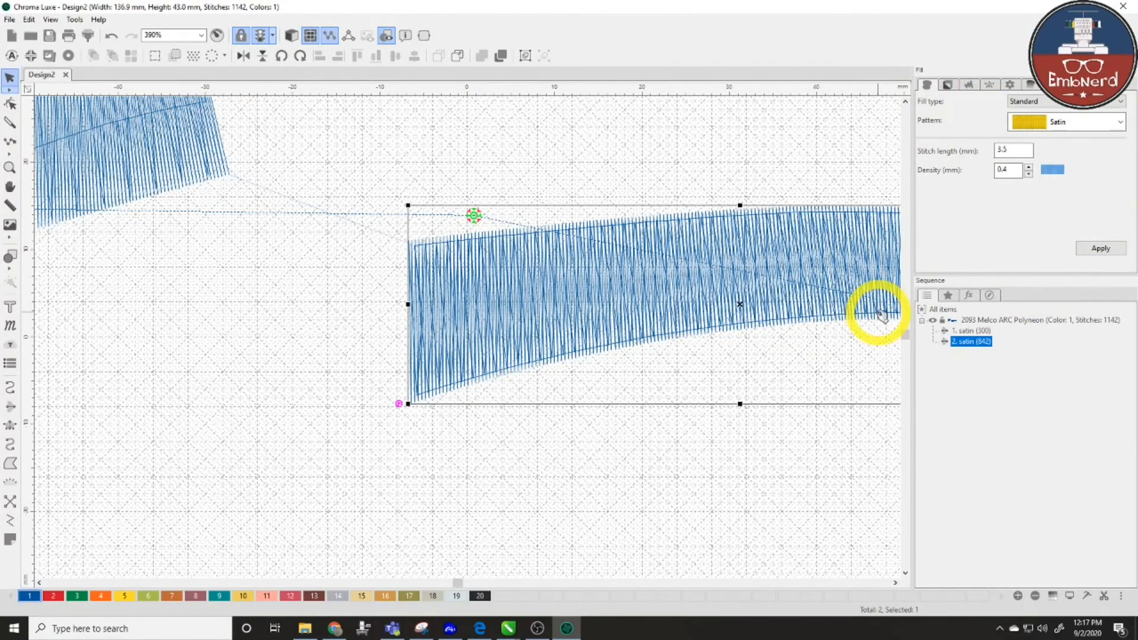
pyautogui.press('Escape')
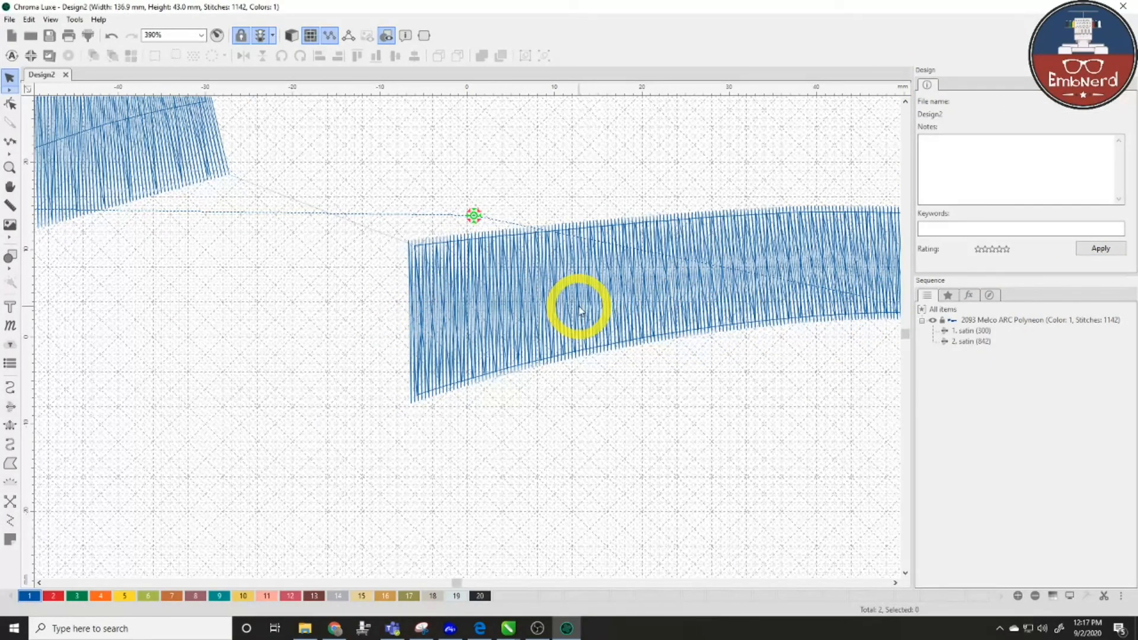
# - Delete the original 300-stitch satin column, keeping the 842-stitch one
pyautogui.scroll(-3, 580, 306)
pyautogui.scroll(-4, 579, 308)
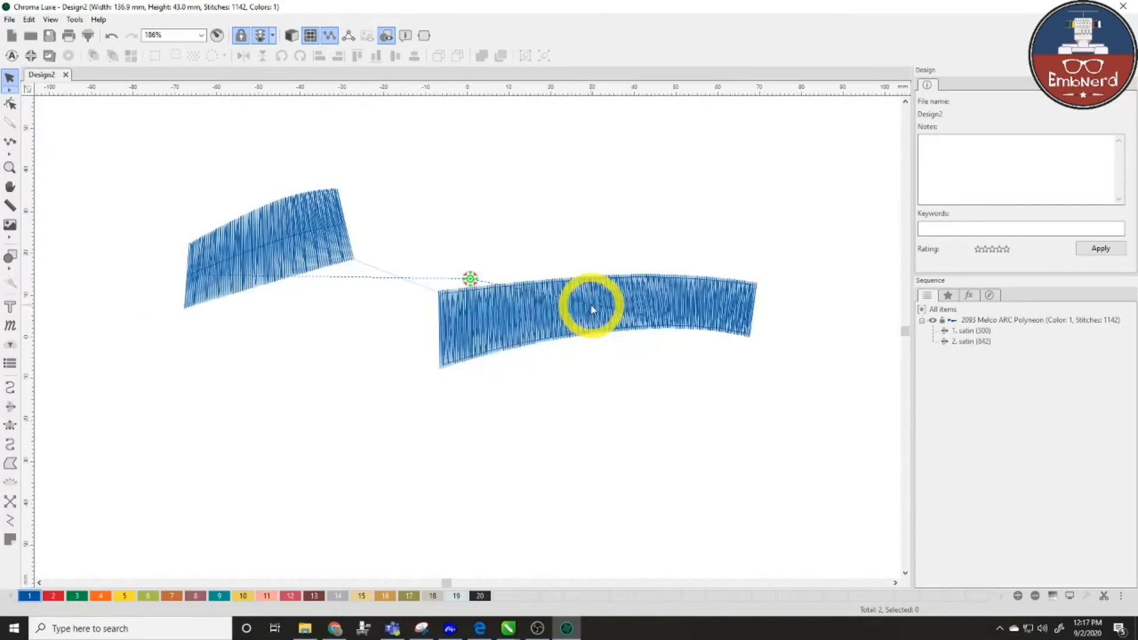
pyautogui.click(293, 243)
pyautogui.moveTo(293, 243); pyautogui.dragTo(524, 223)
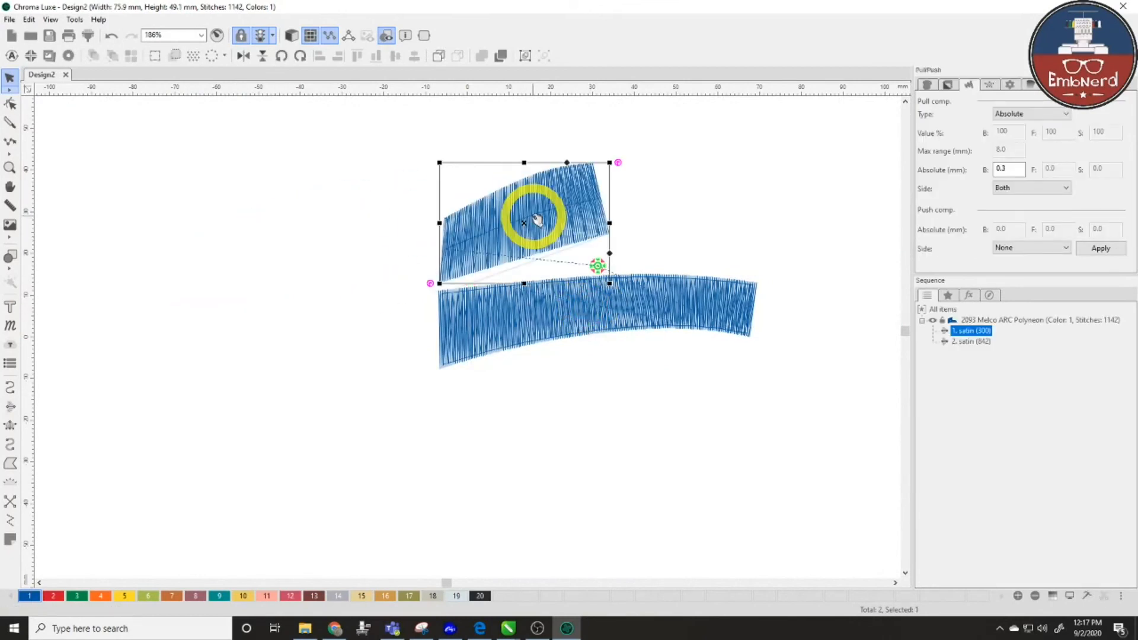
pyautogui.press('Delete')
pyautogui.click(518, 315)
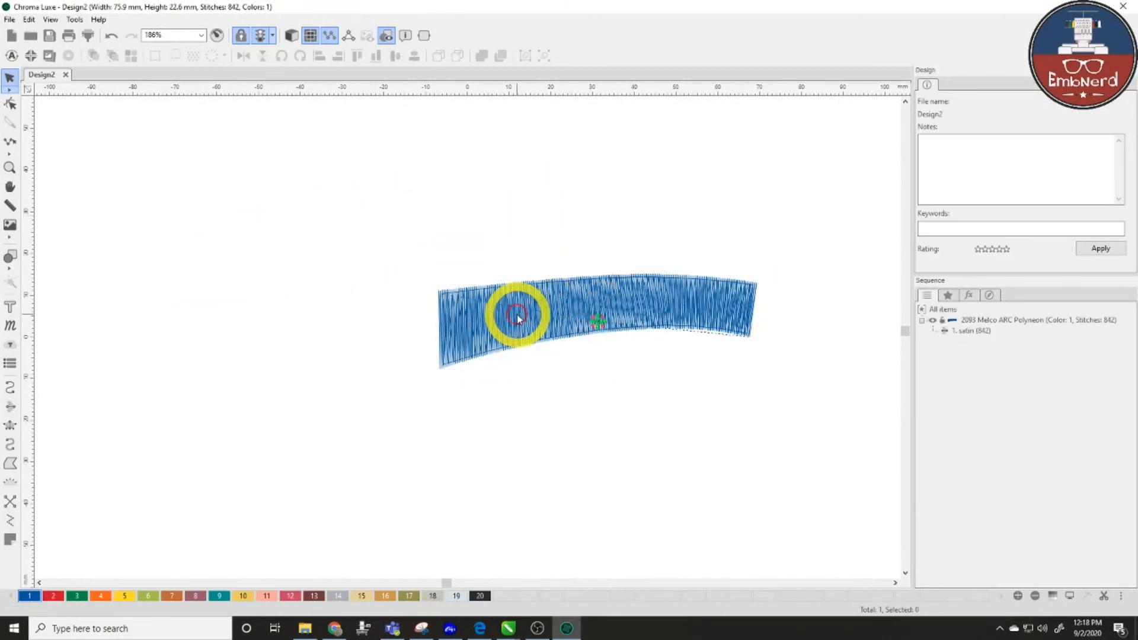